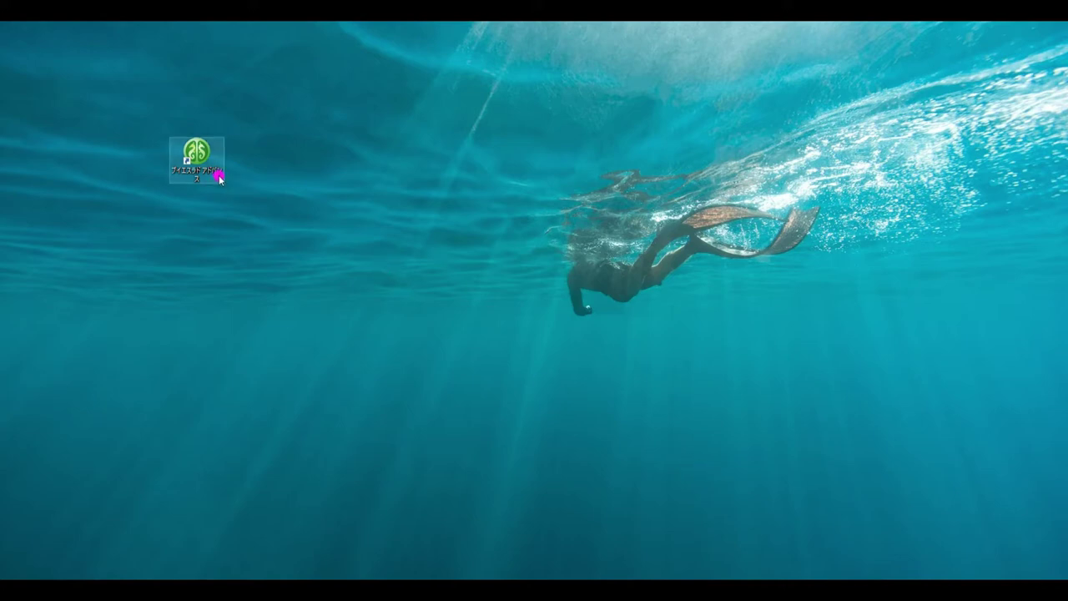
Step: Launch VSRAD advance from the desktop
double_click(220, 177)
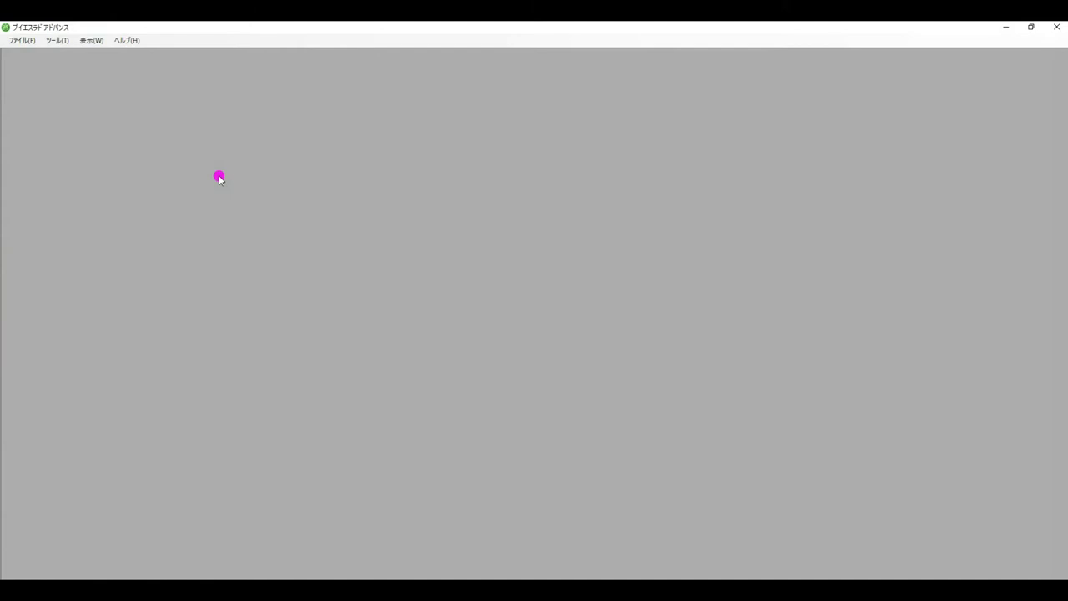
Step: Set the work folder for result images to the specific folder D:\brainage1
left_click(71, 42)
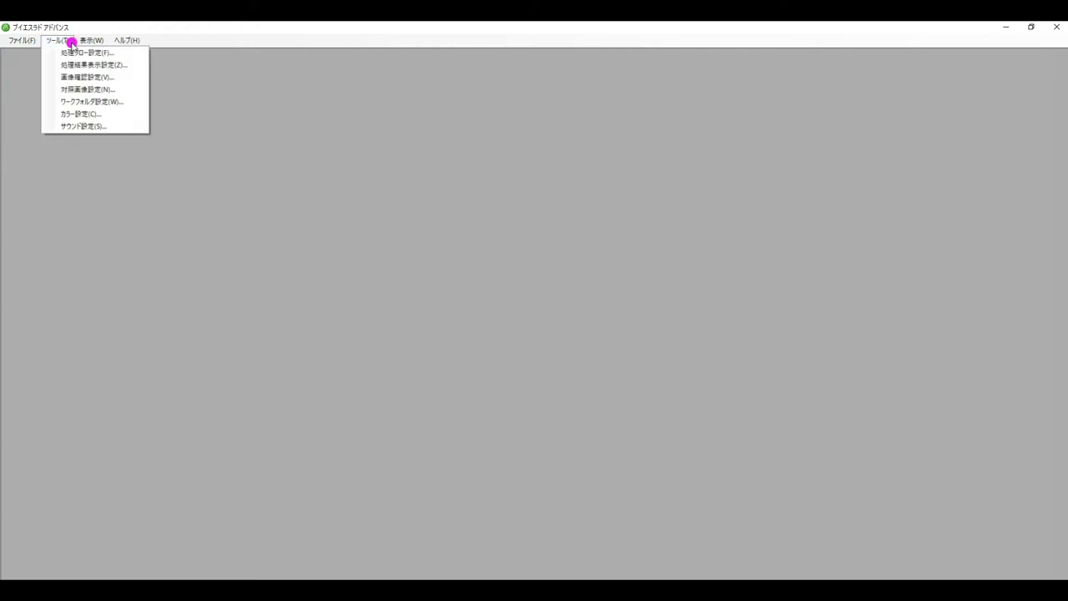
left_click(131, 102)
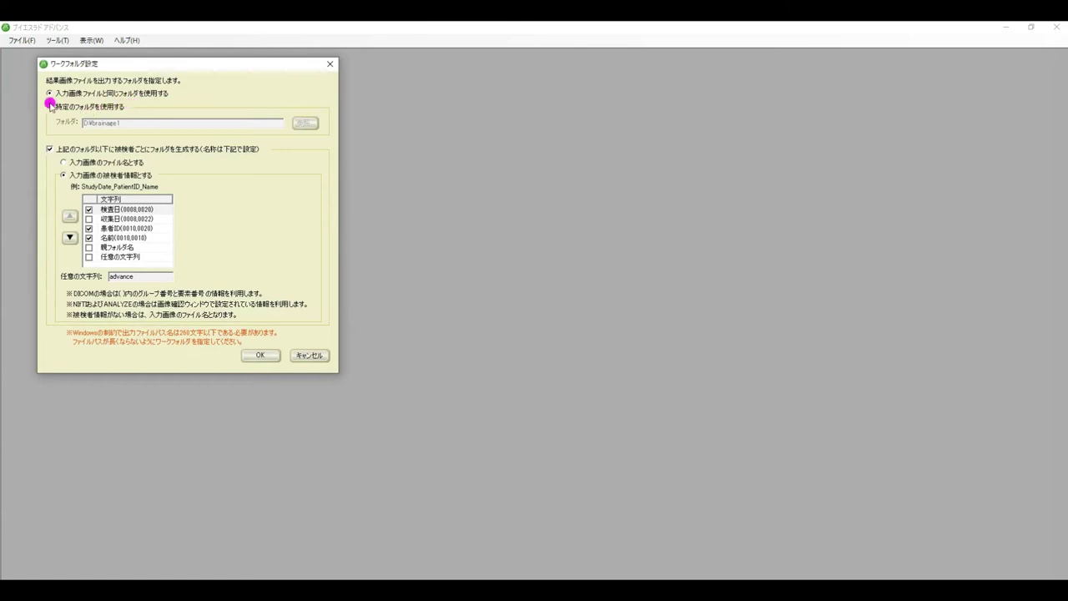
left_click(49, 109)
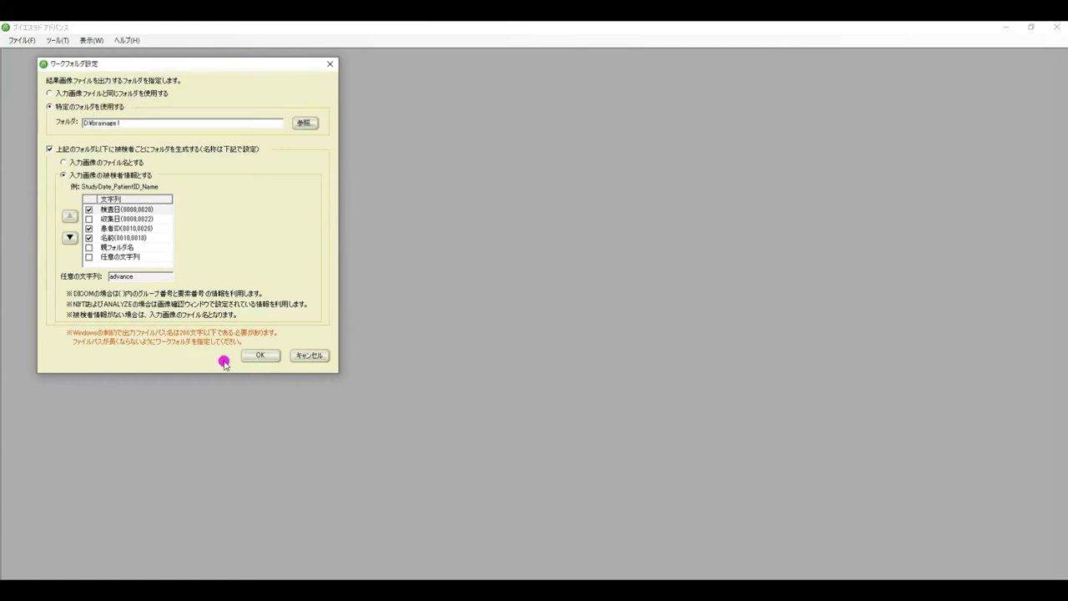
left_click(304, 123)
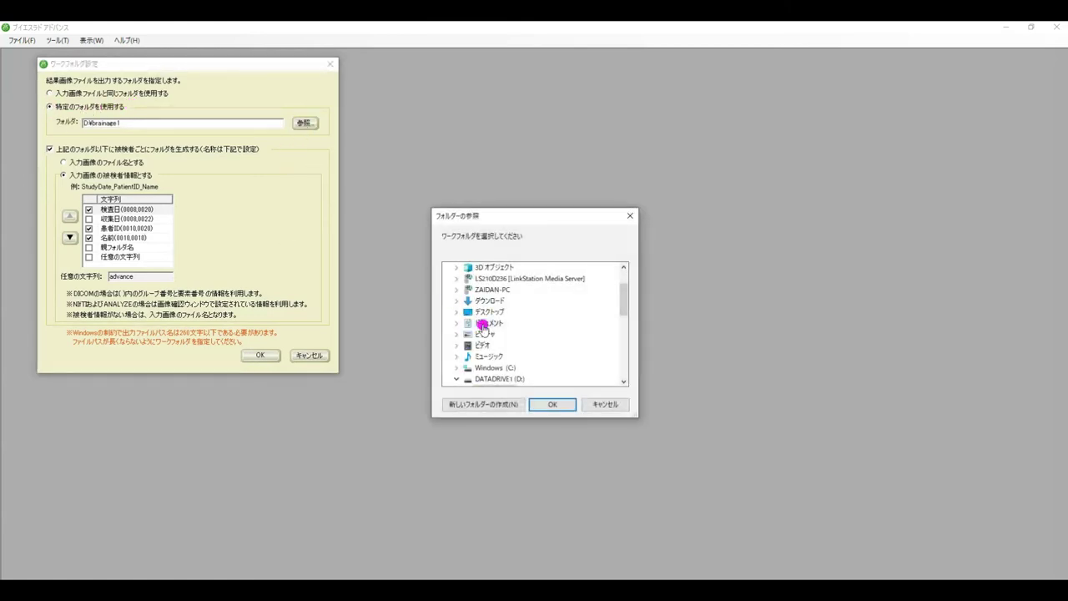
left_click(553, 407)
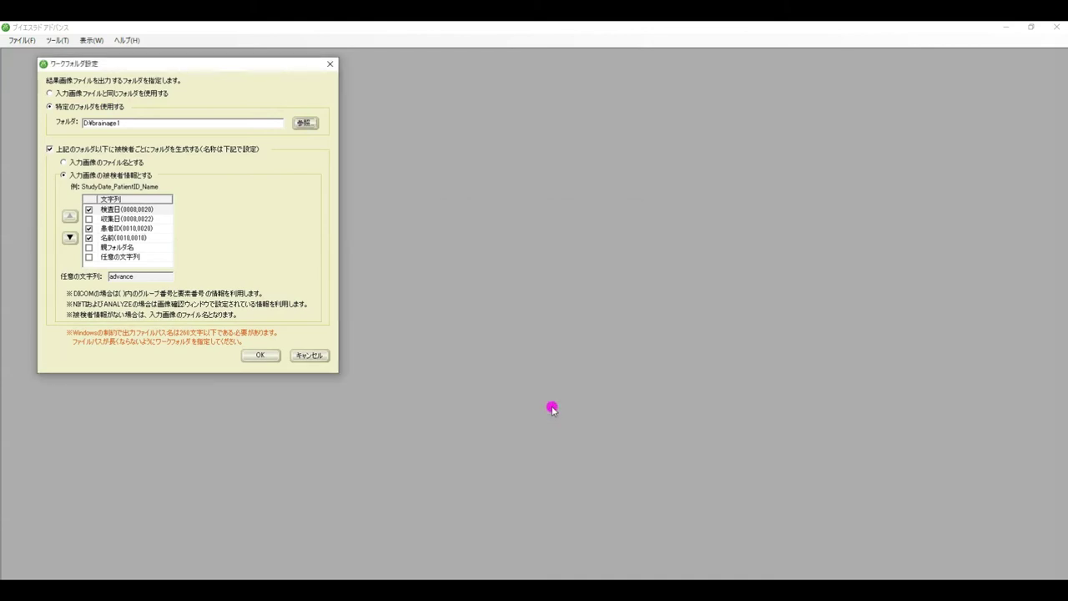
left_click(264, 357)
left_click(264, 357)
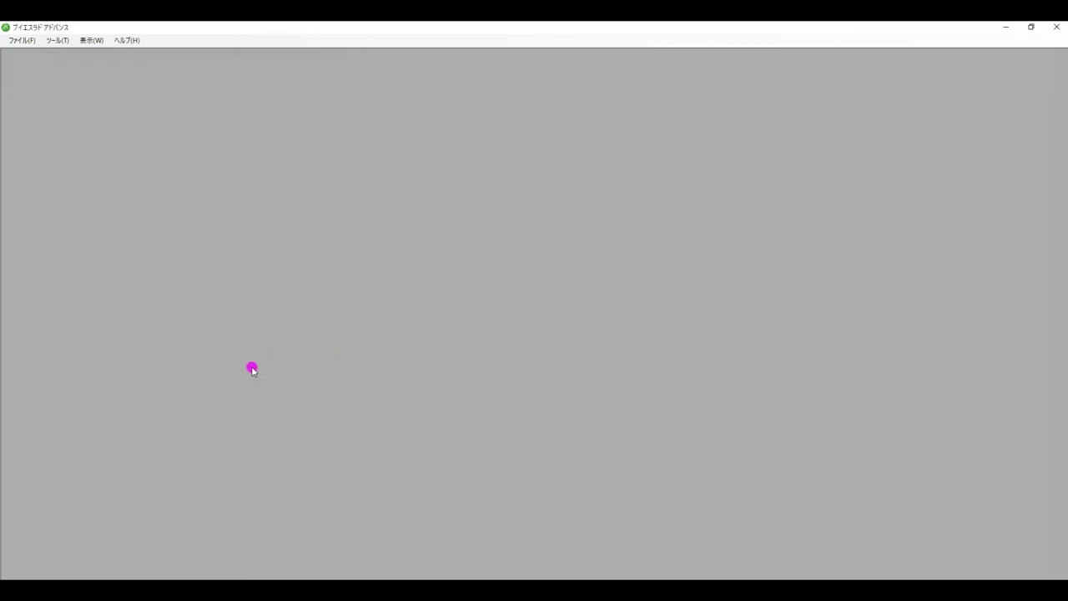
Step: Set the work folder so that result images are output to the same folder as the input image files
left_click(70, 44)
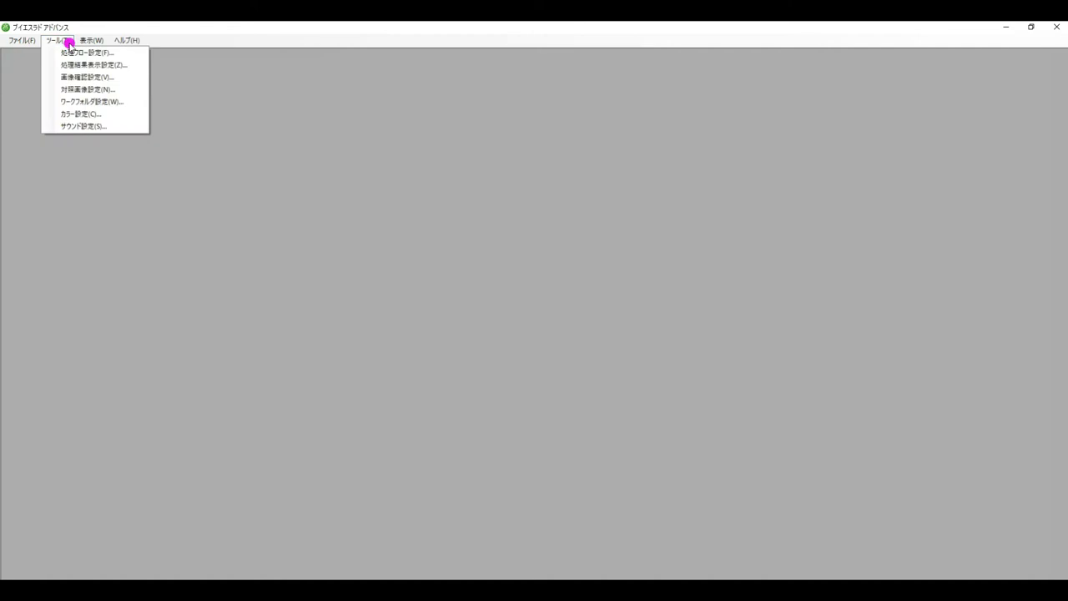
left_click(143, 102)
left_click(146, 106)
left_click(49, 94)
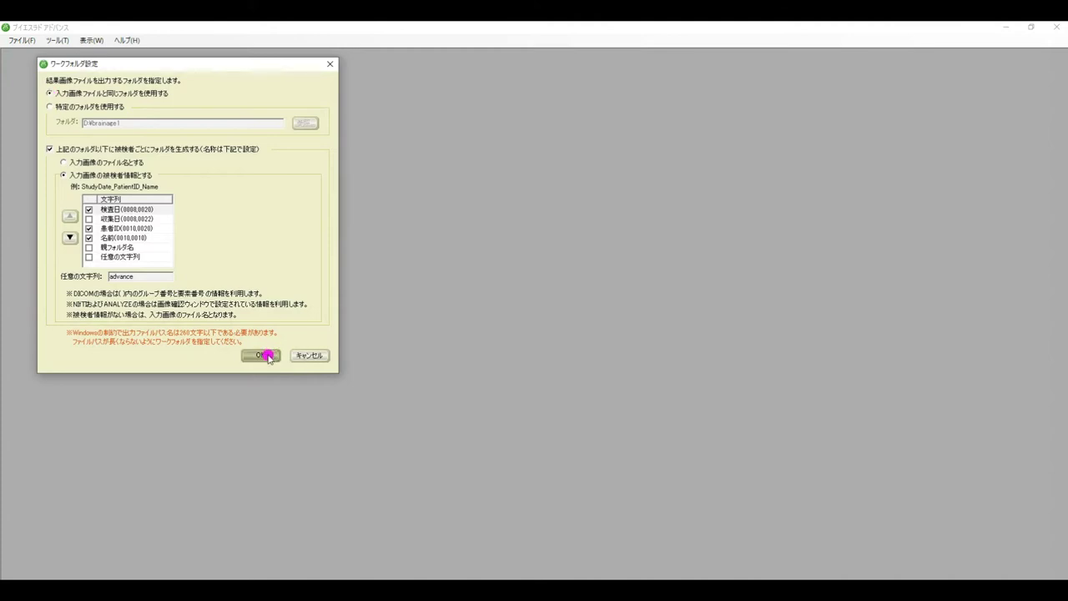
left_click(276, 358)
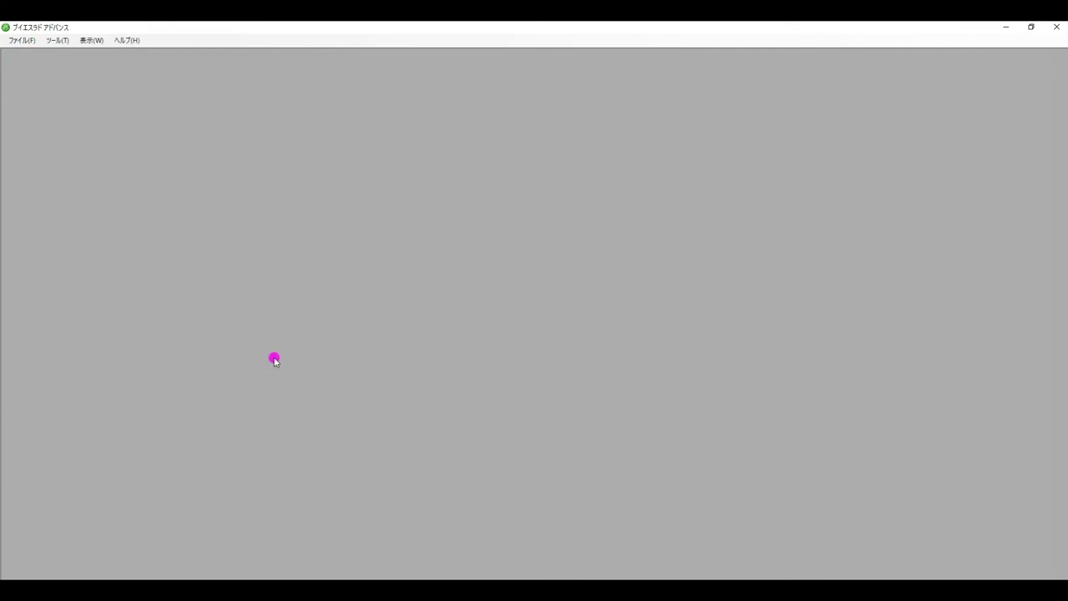
Step: Open the DICOM folder vsrad_sample on the DATADRIVE1 (D:) drive
left_click(33, 40)
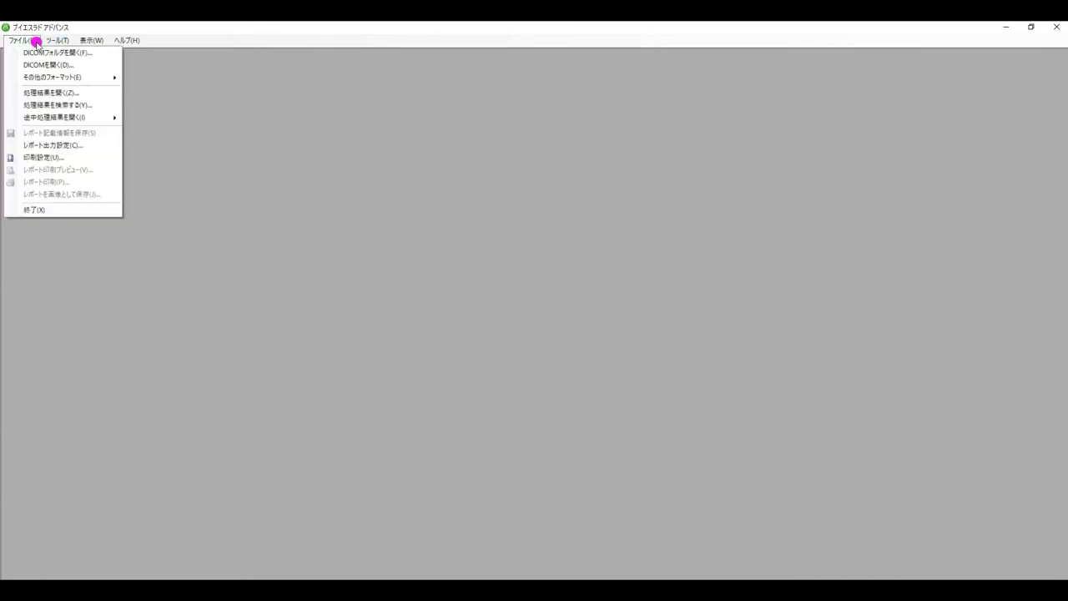
left_click(102, 52)
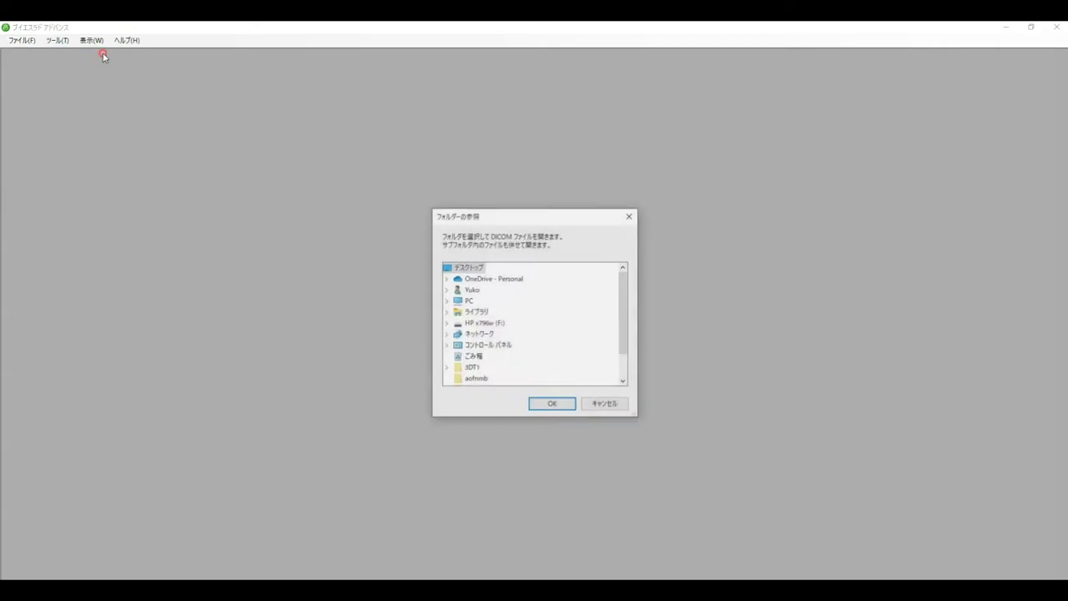
left_click(468, 301)
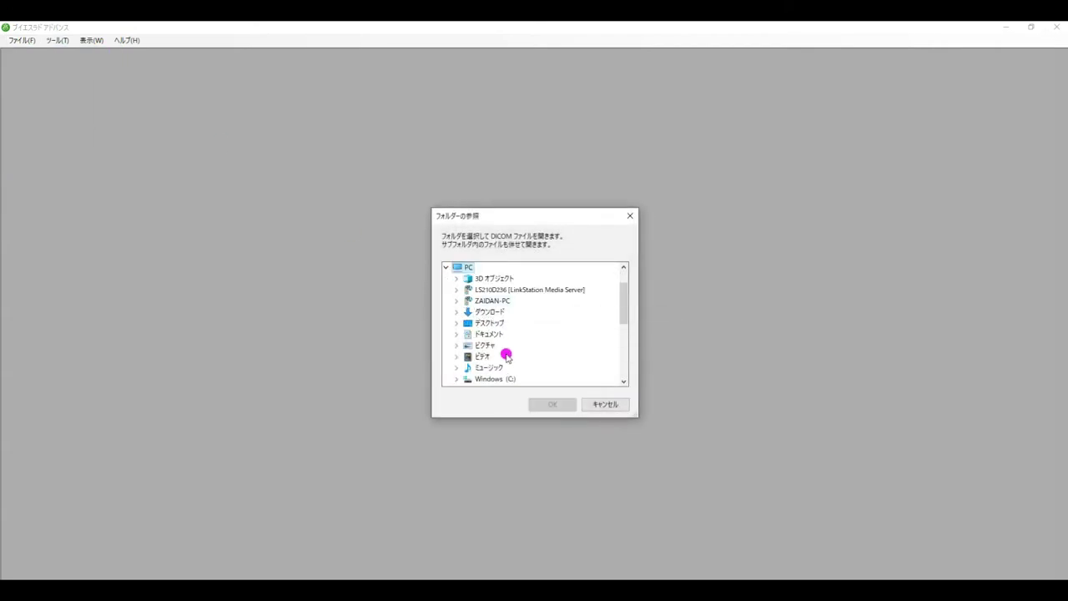
scroll(502, 381, "down", 1)
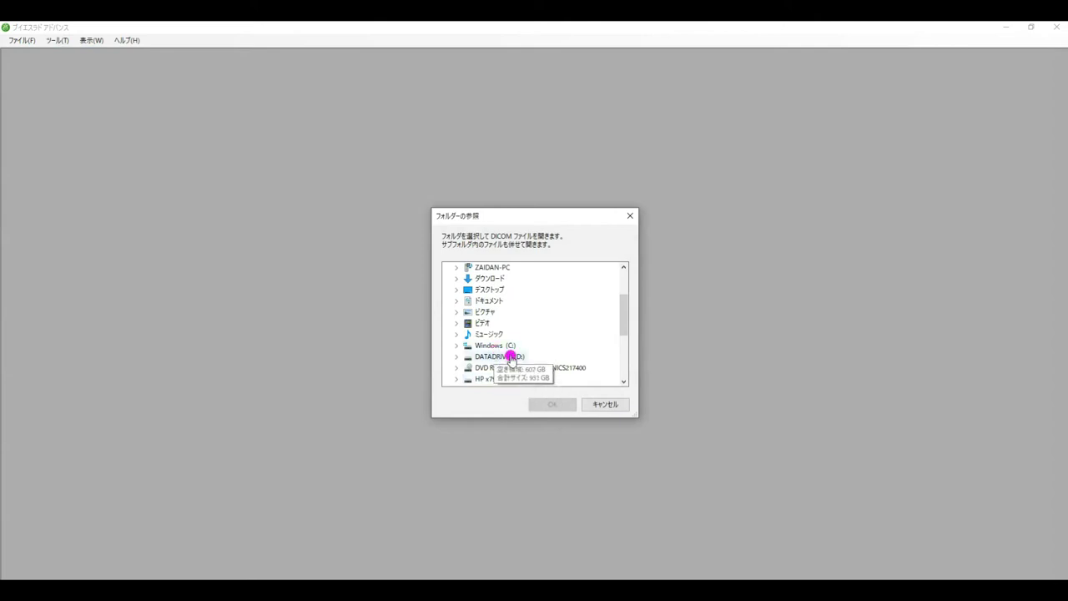
left_click(517, 357)
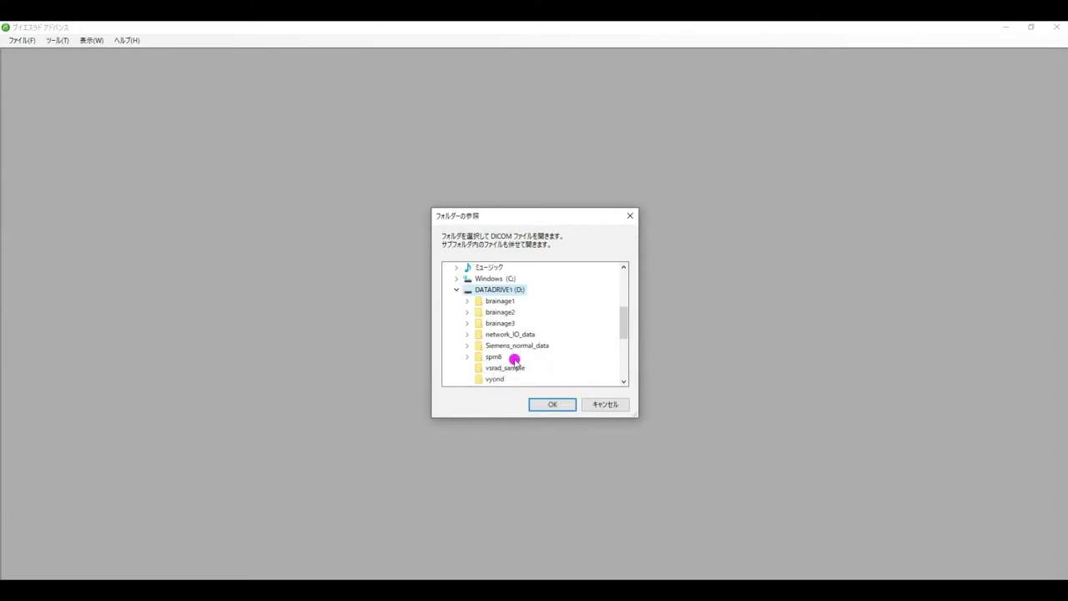
left_click(494, 369)
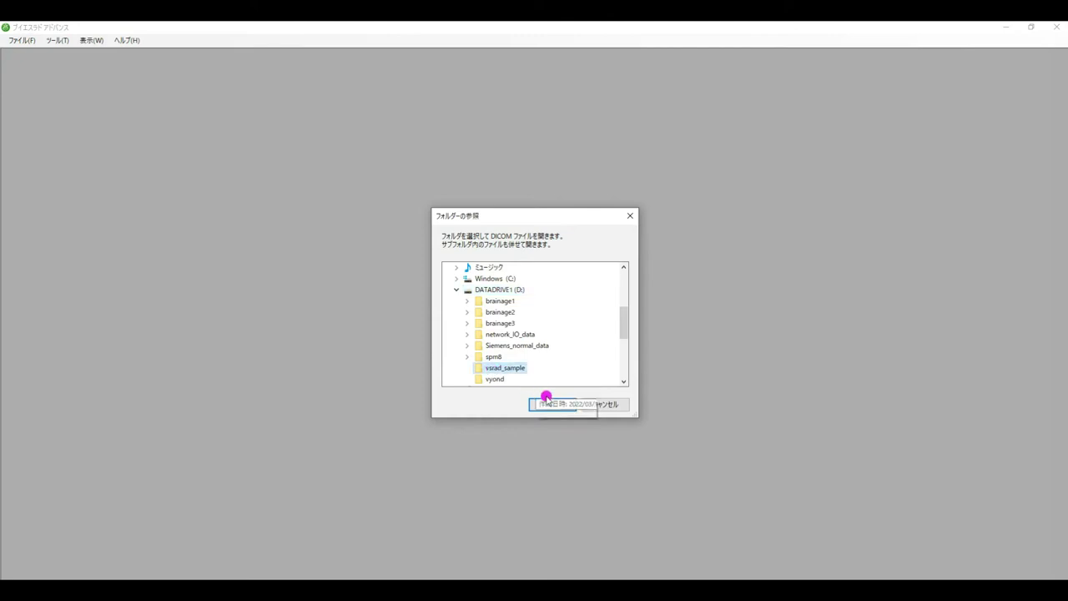
left_click(562, 406)
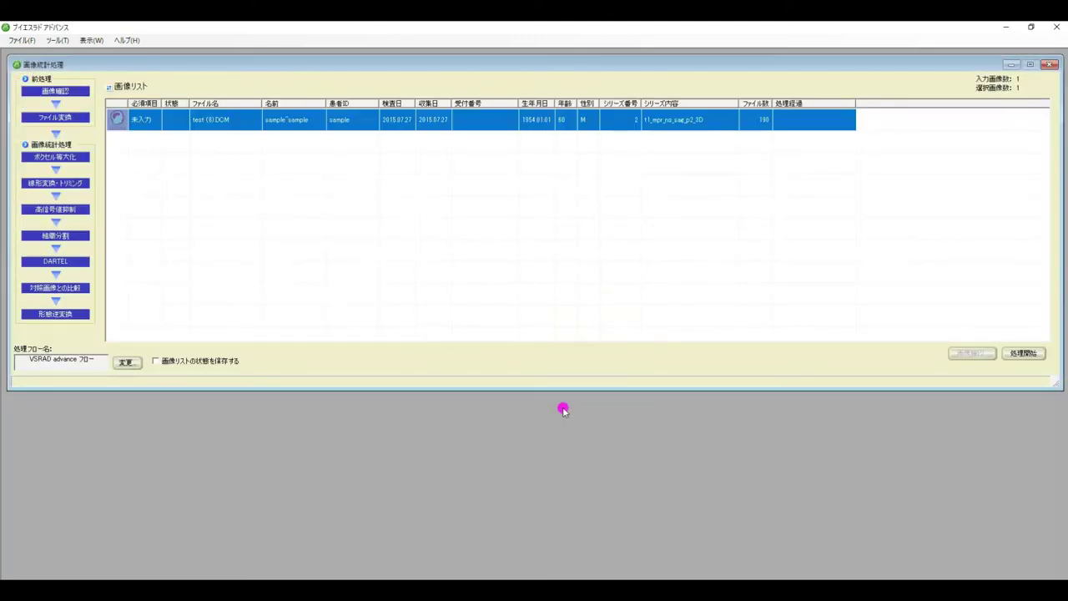
Step: Enable saving the image list's state and select the test (8).DCM entry in the list
left_click(231, 143)
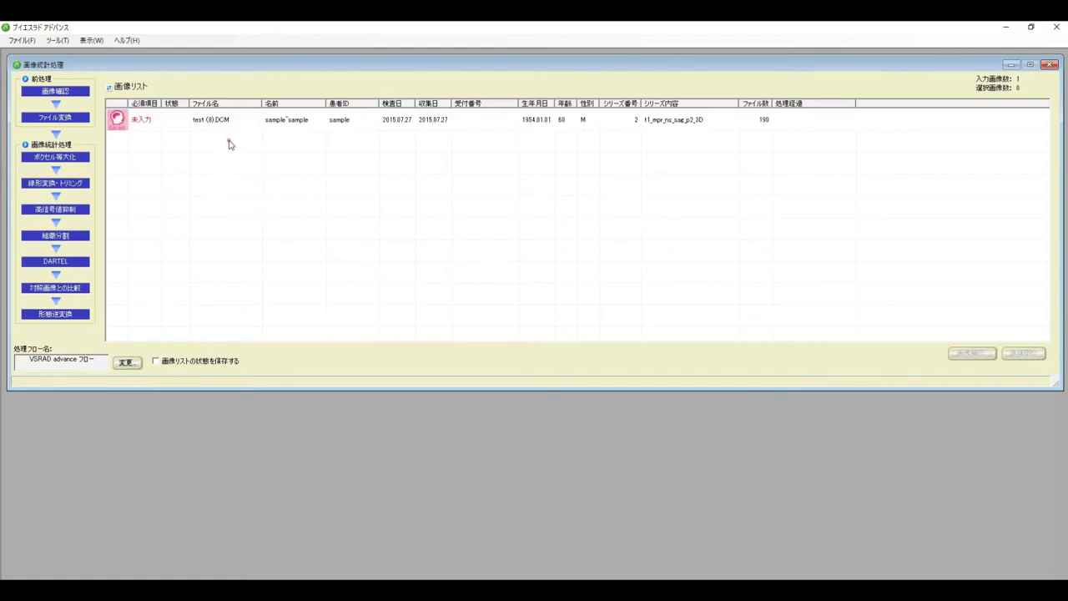
left_click(155, 362)
left_click(174, 122)
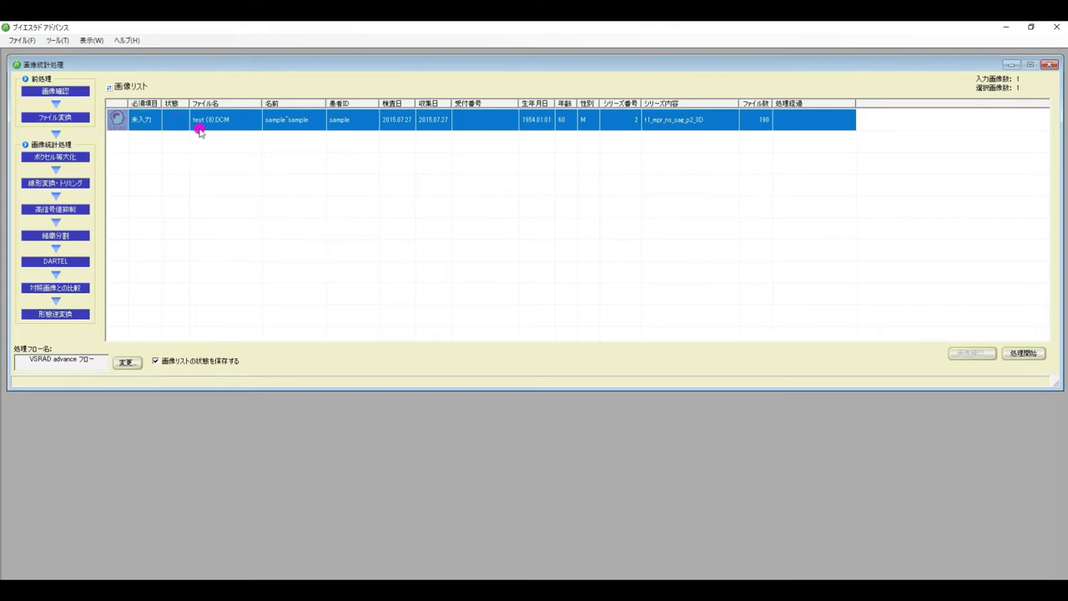
Step: Start processing test (8).DCM after confirming that the input image is a sagittal section
left_click(1040, 354)
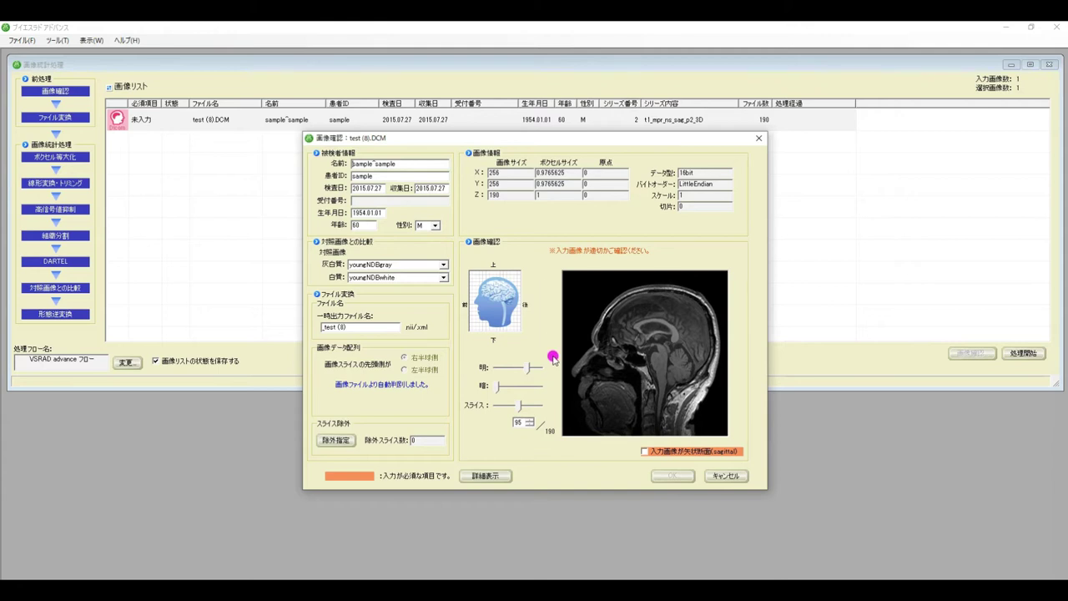
left_click(643, 451)
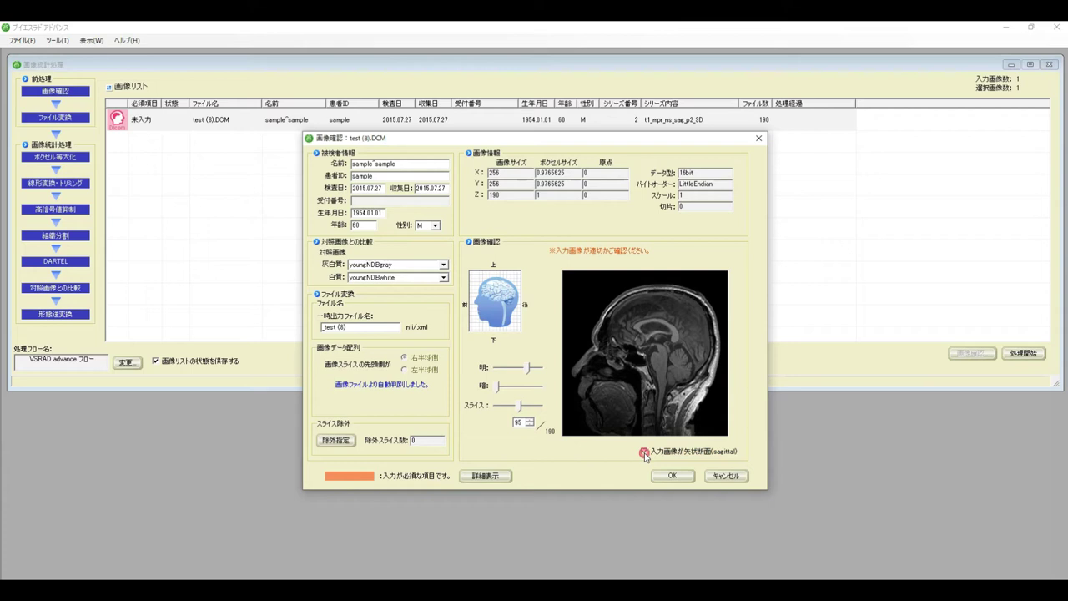
left_click(690, 477)
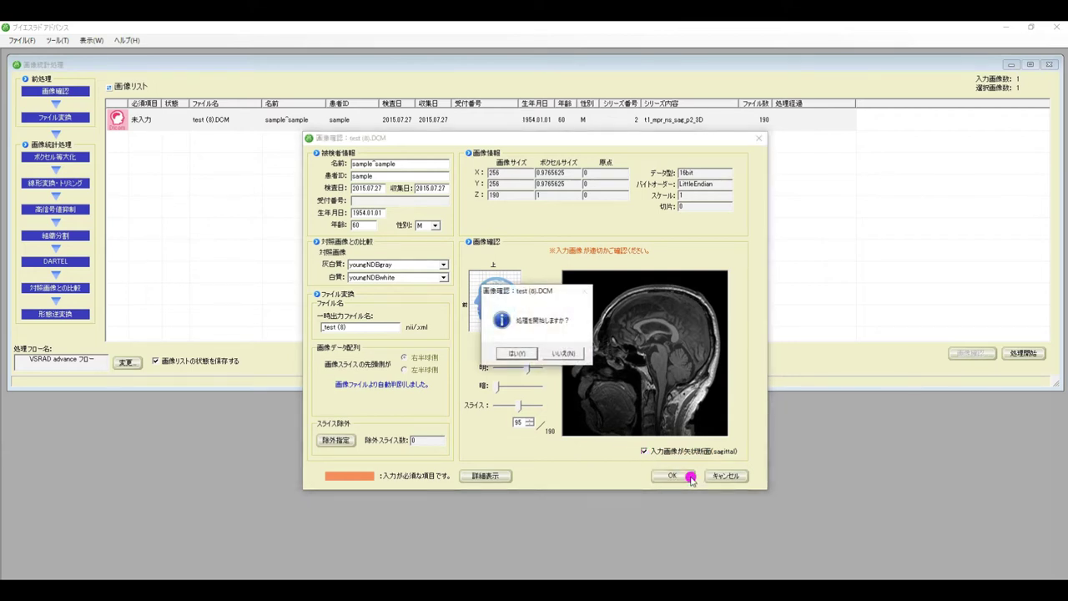
left_click(534, 354)
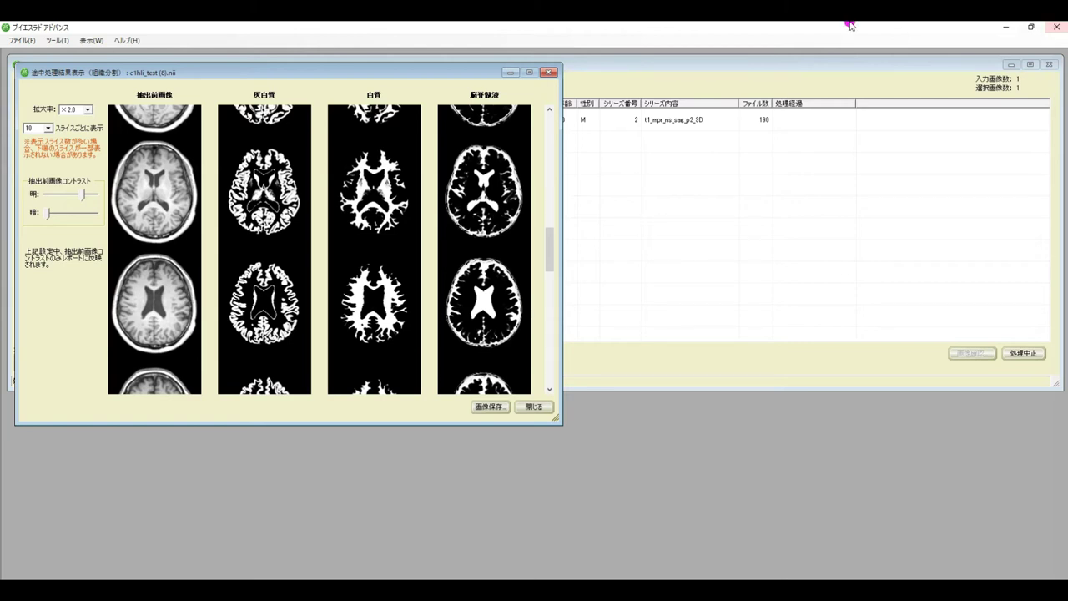
Step: Move the tissue segmentation result window aside and acknowledge the end of processing
left_click_drag(445, 76, 539, 75)
left_click(539, 73)
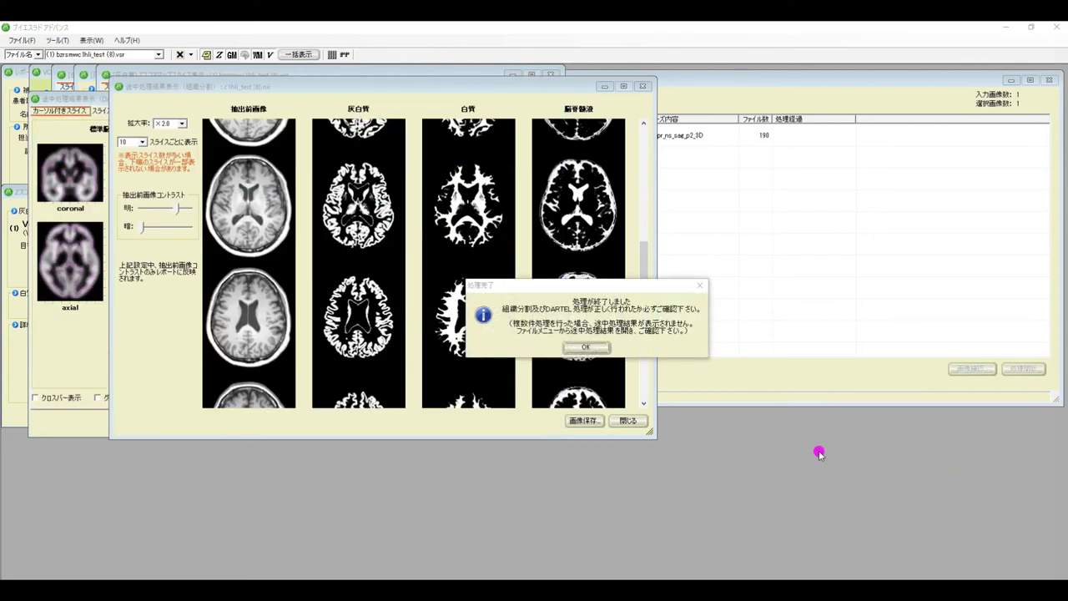
left_click(587, 347)
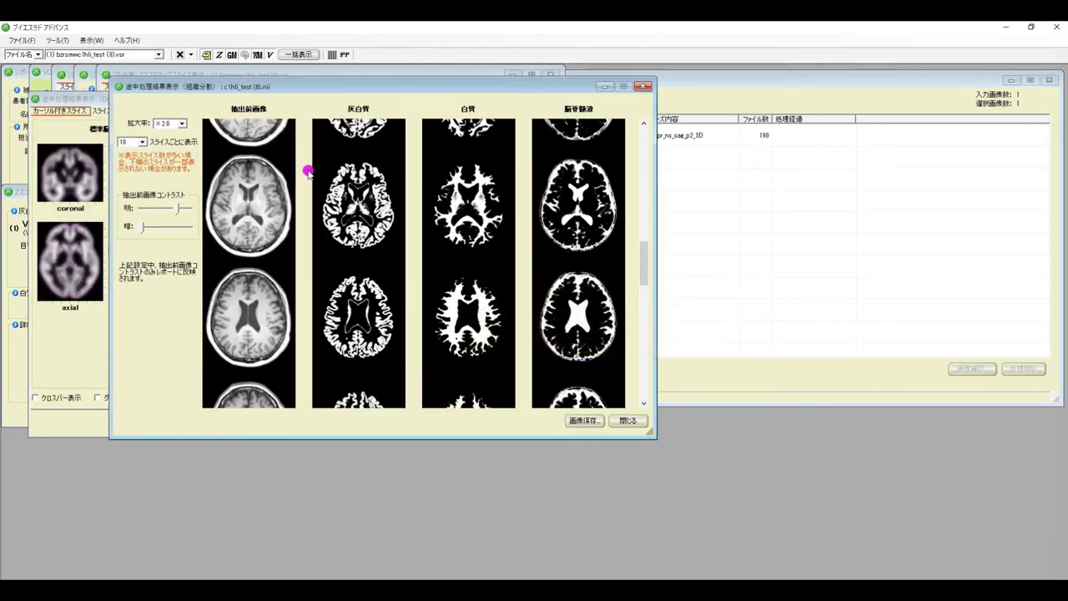
Step: Show the report information and the Z-score analysis results, moving the results window clear of the report information
left_click(205, 56)
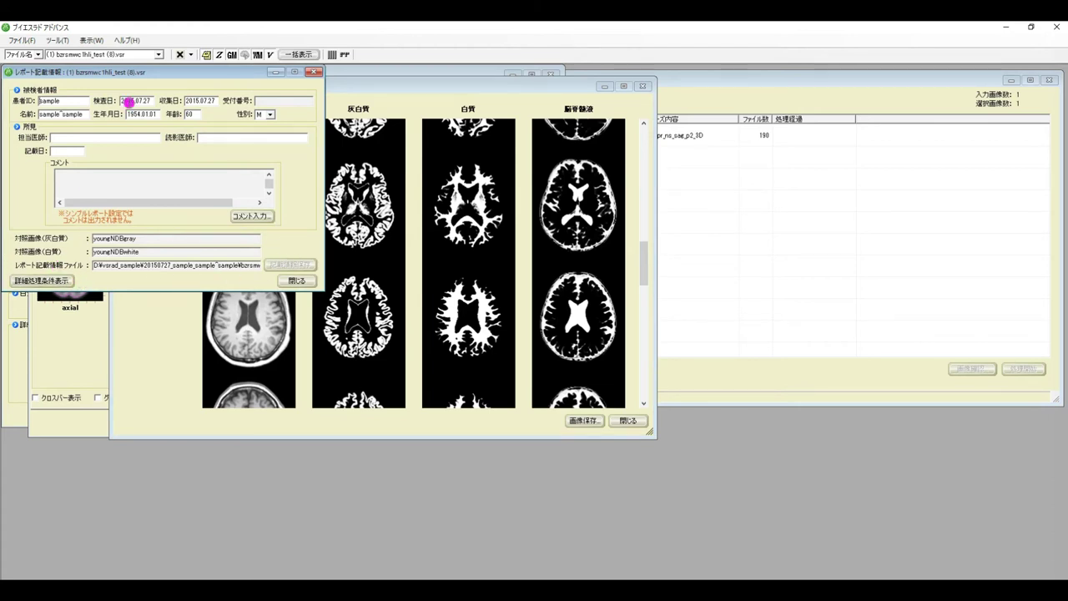
left_click(218, 54)
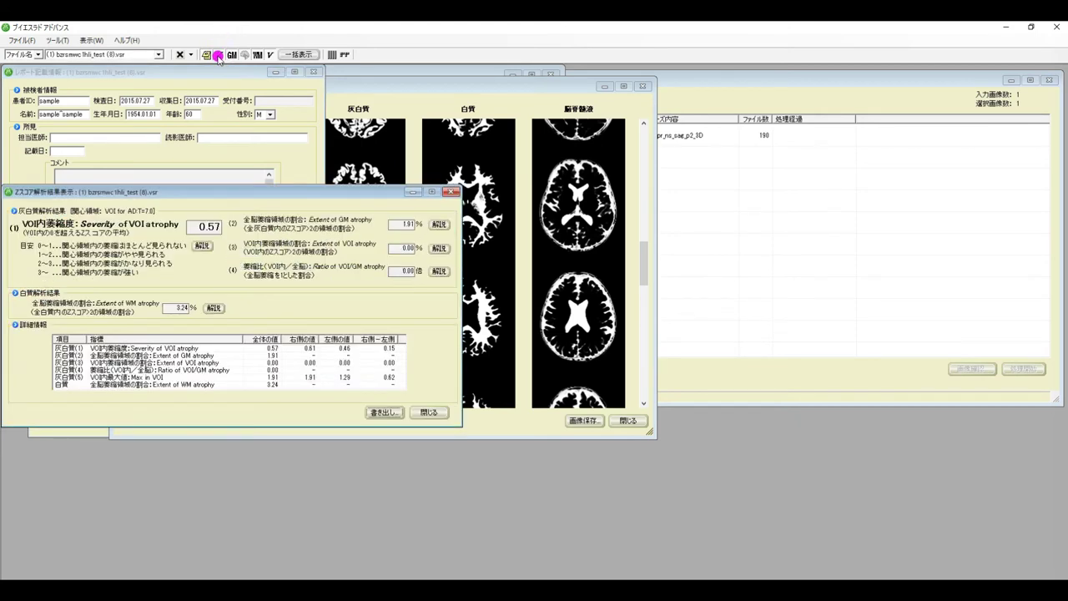
left_click_drag(192, 193, 425, 135)
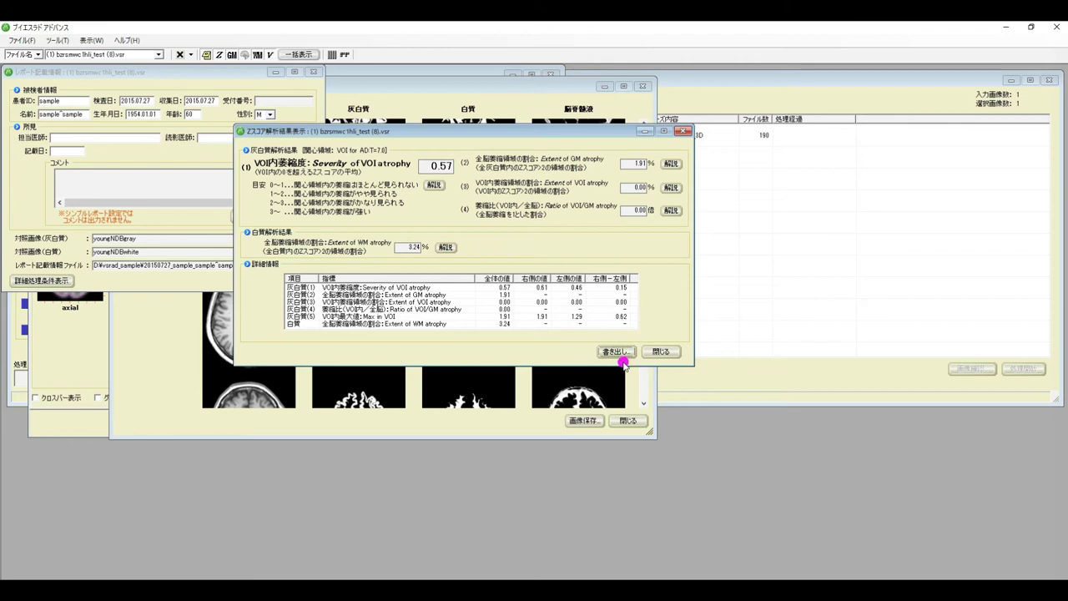
left_click(623, 354)
Step: Display the grey matter Z-score map slices and view them in sagittal and coronal directions before returning to axial
left_click(232, 52)
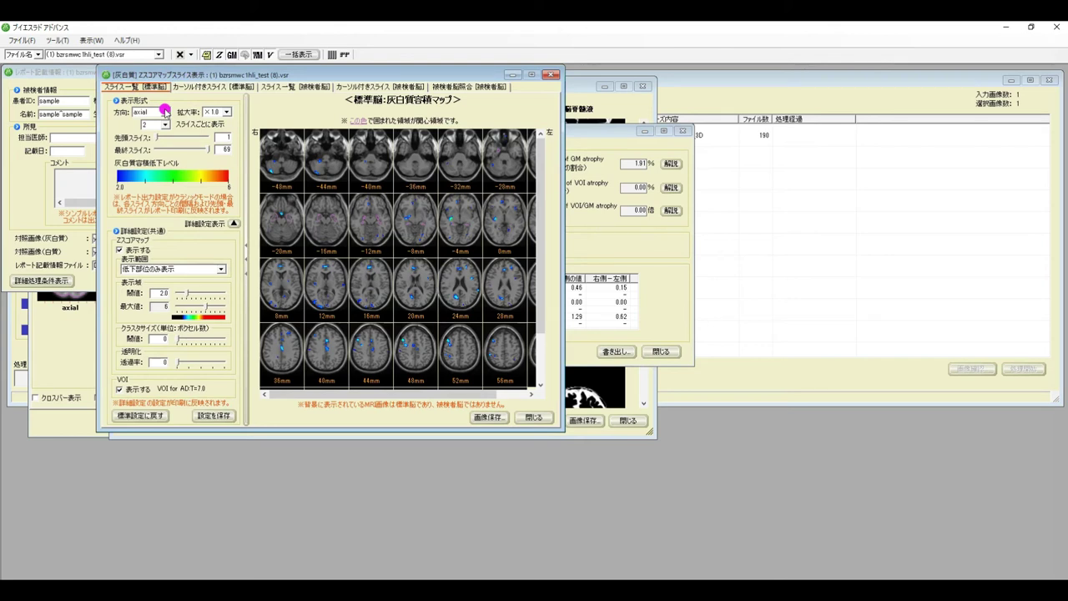
left_click(164, 111)
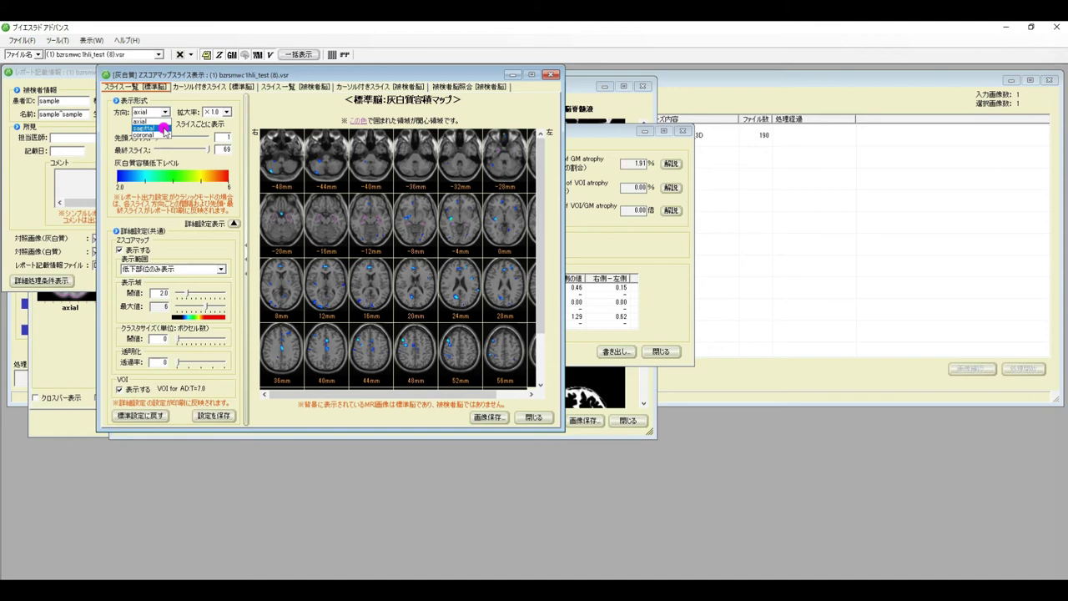
left_click(164, 127)
left_click(166, 111)
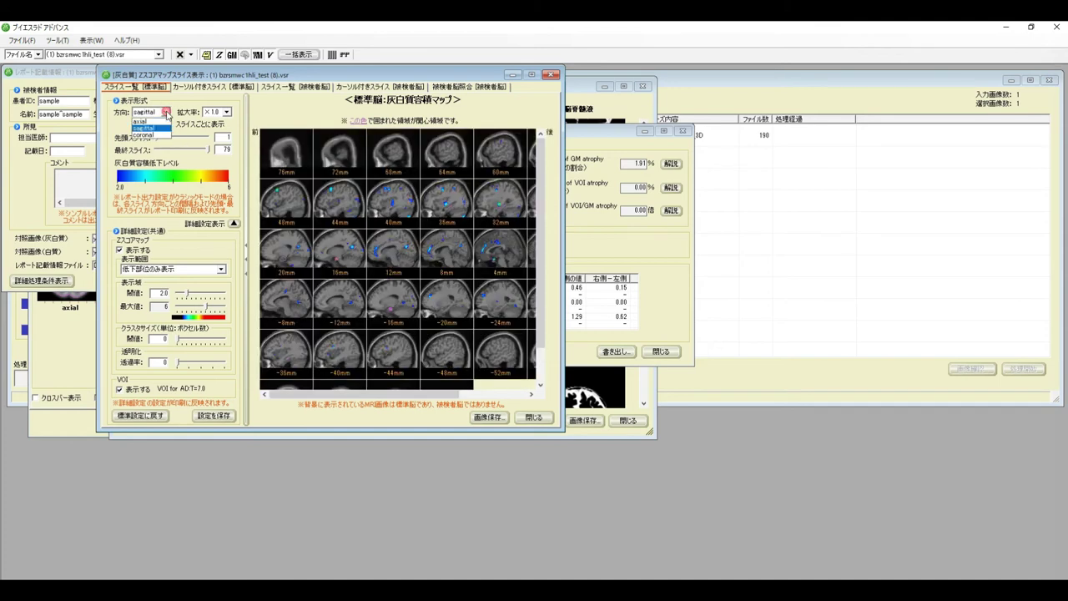
left_click(162, 135)
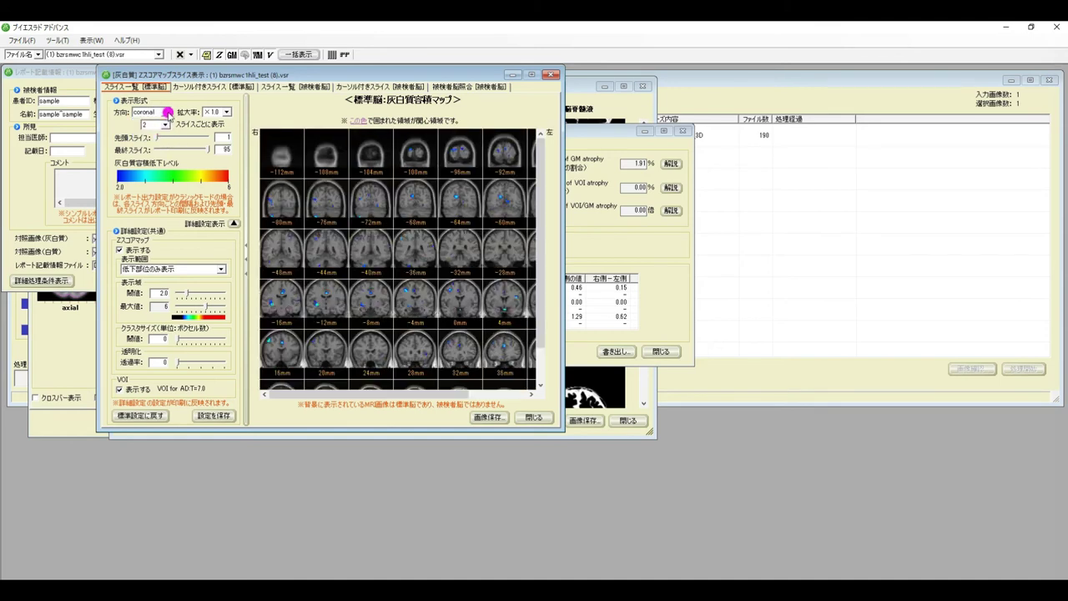
left_click(167, 112)
left_click(165, 120)
Step: Set the magnification of the grey matter Z-score map slices to ×1.5
left_click(227, 112)
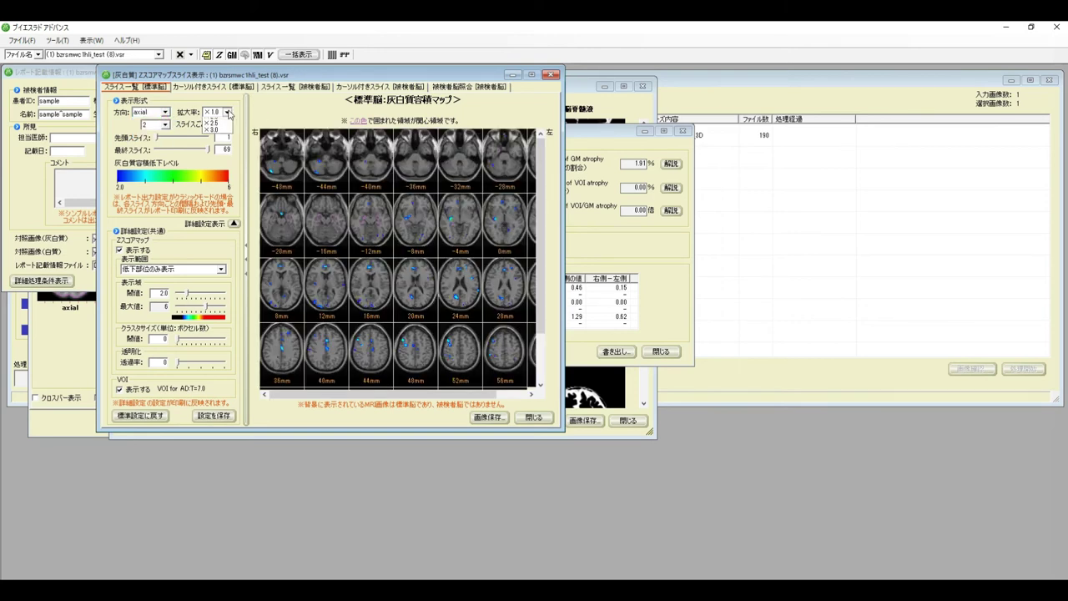
left_click(222, 135)
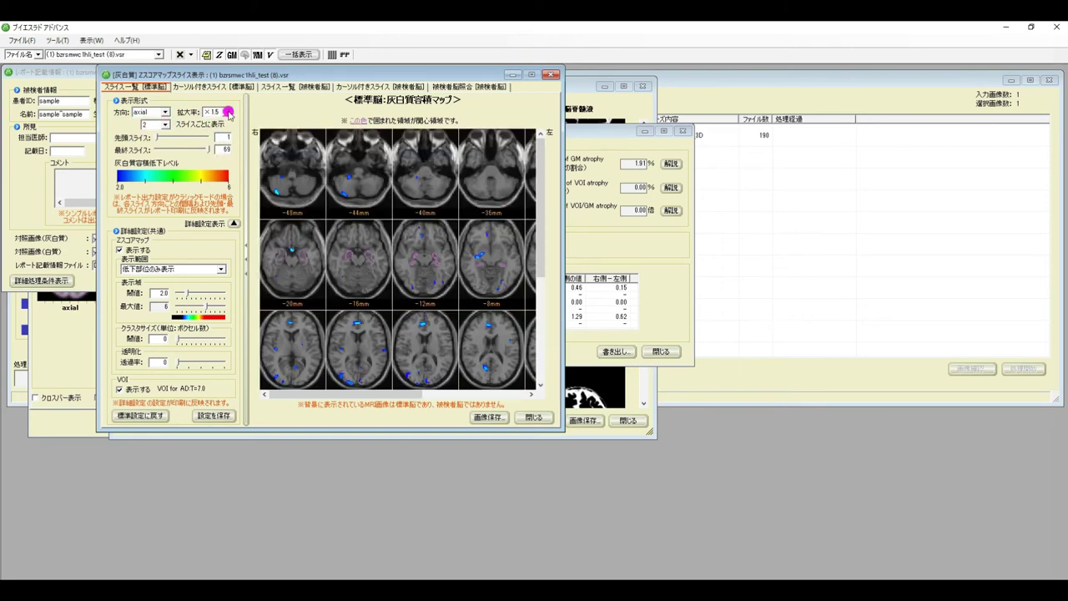
left_click_drag(157, 137, 153, 141)
Step: Check the display range options of the grey matter Z-score map and lower its display threshold to 1.9
left_click(119, 250)
left_click(221, 268)
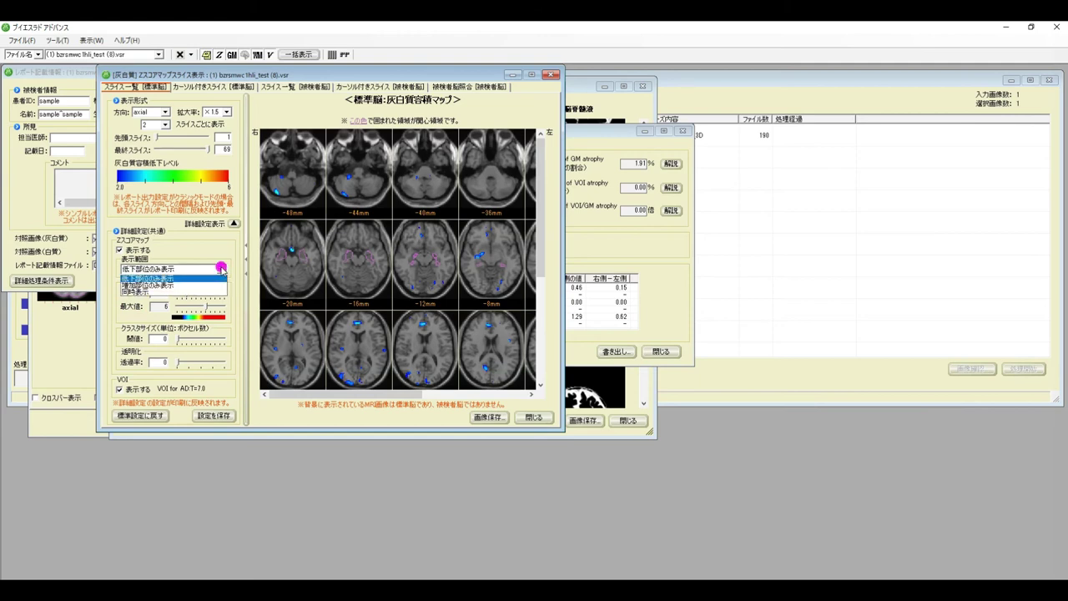
left_click(221, 268)
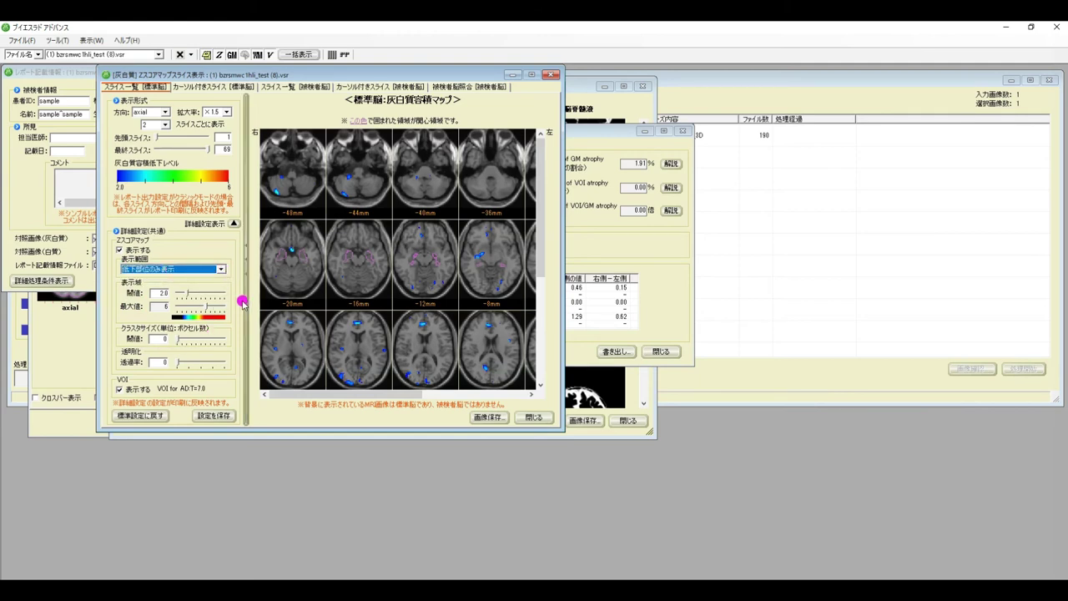
left_click_drag(185, 298, 187, 297)
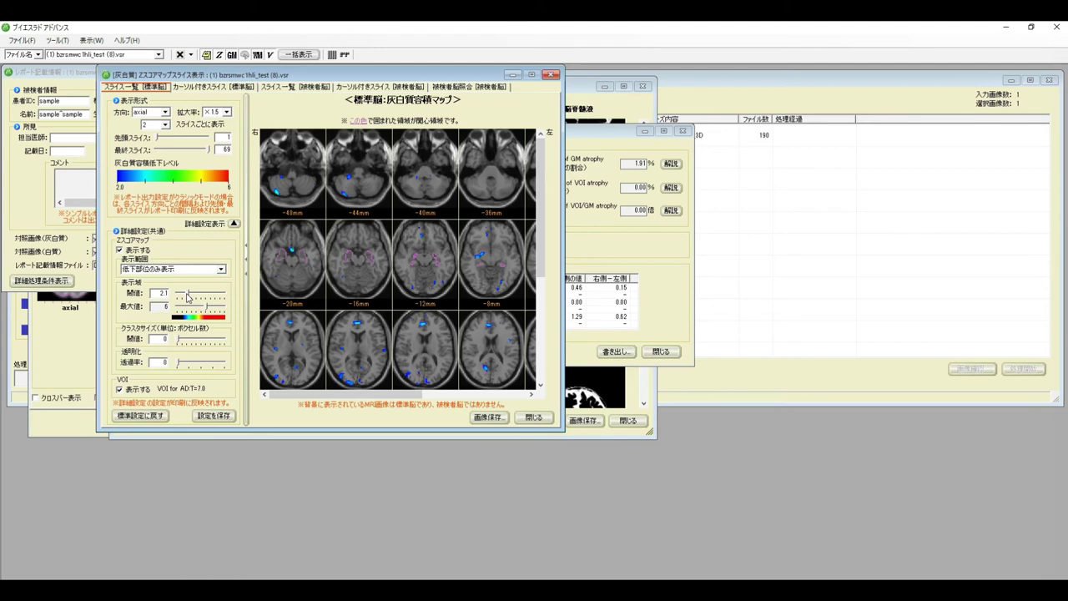
mouse_move(165, 338)
left_mouse_down()
mouse_move(201, 342)
mouse_move(176, 339)
mouse_move(178, 368)
mouse_move(117, 352)
mouse_move(193, 364)
mouse_move(124, 365)
mouse_move(131, 389)
left_mouse_up()
left_click(172, 360)
Step: Switch the VOI outlines off and on in the slice list and restore the standard display settings
left_click(121, 390)
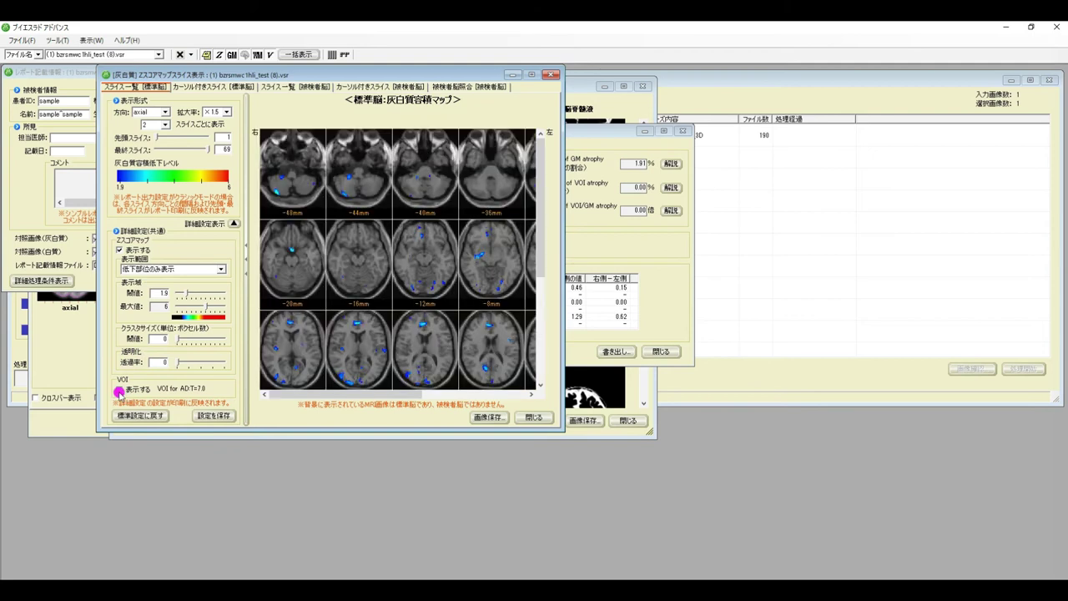
left_click(120, 390)
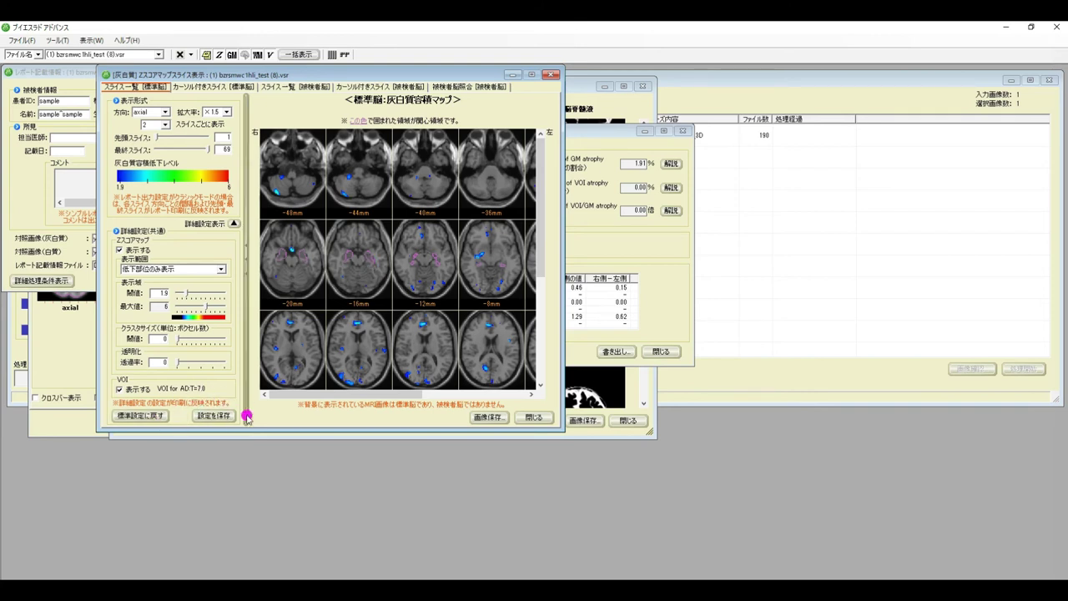
left_click(163, 419)
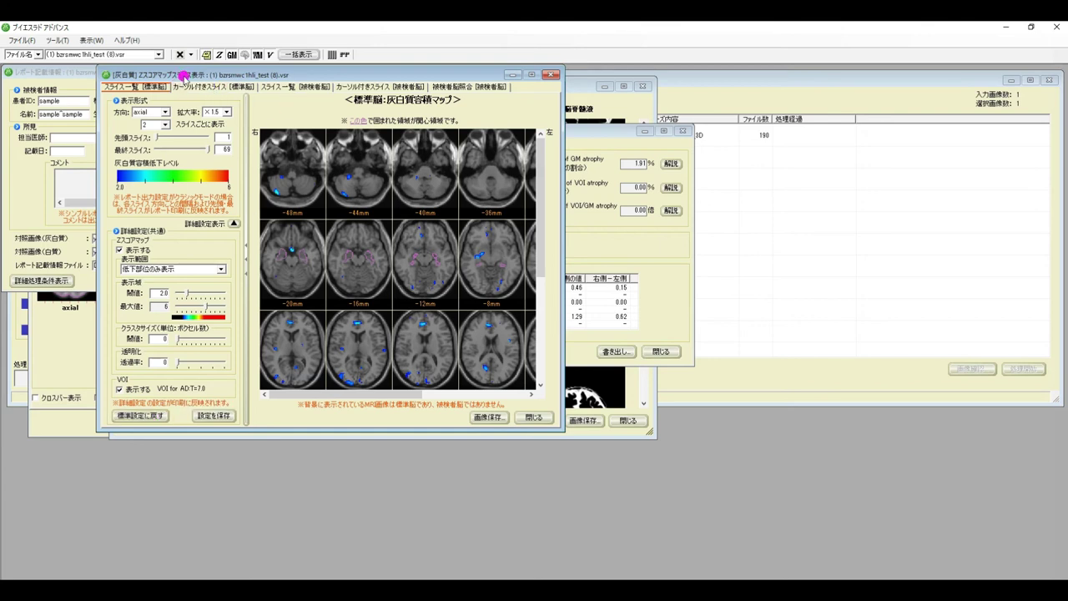
Step: Display the standard brain's cursor slices and switch the Z-score map and the VOI outlines off and on
left_click(225, 87)
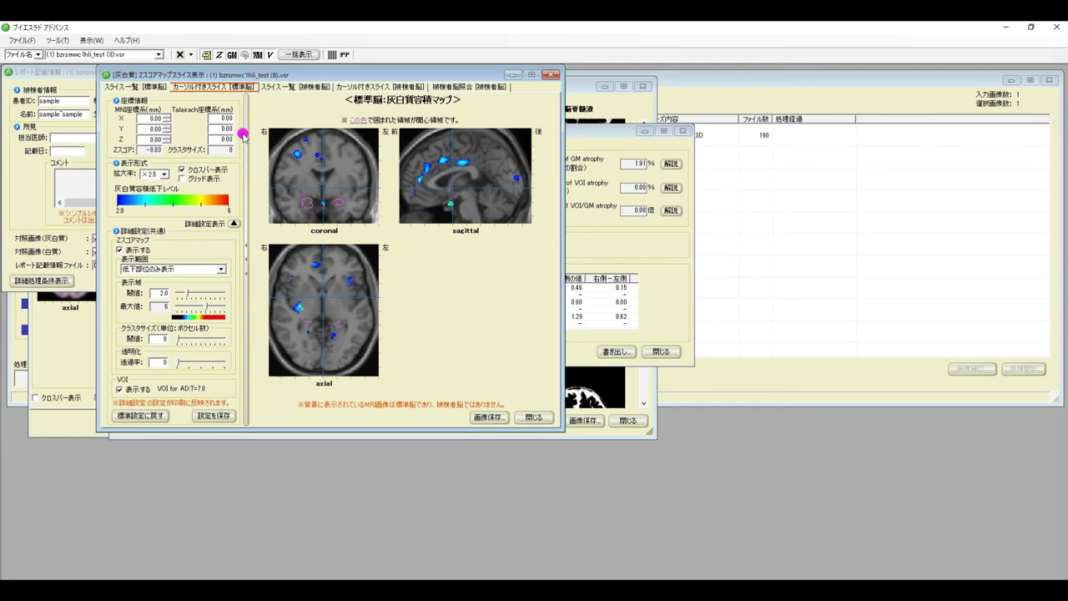
left_click(119, 250)
left_click(119, 251)
left_click(119, 389)
left_click(119, 390)
Step: Inspect other positions in the standard brain's coronal and sagittal slices with the crosshair and try the crossbar display option
left_click(321, 181)
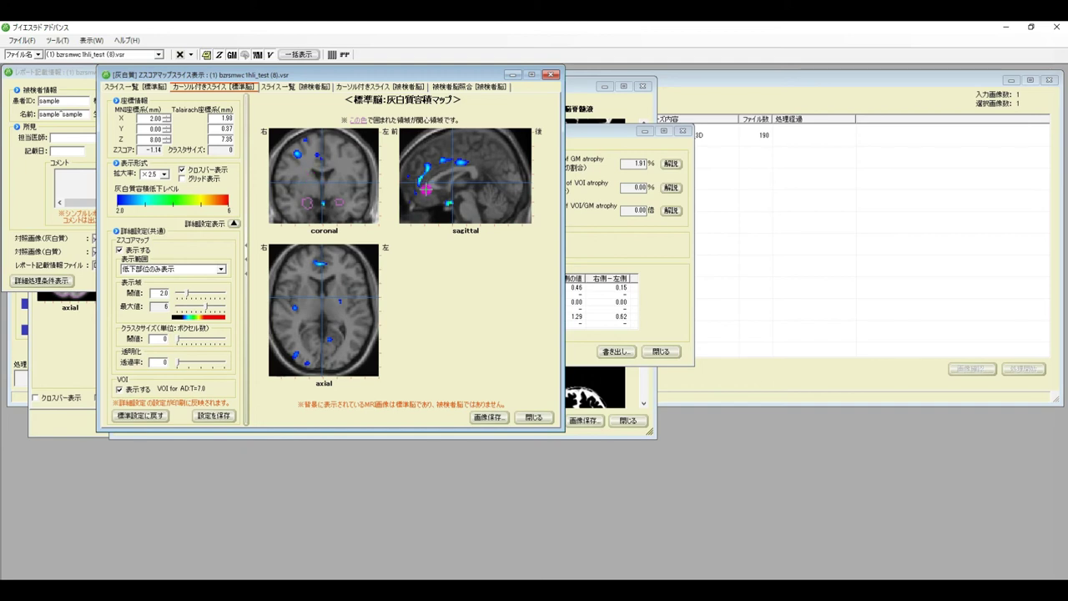
left_click(436, 191)
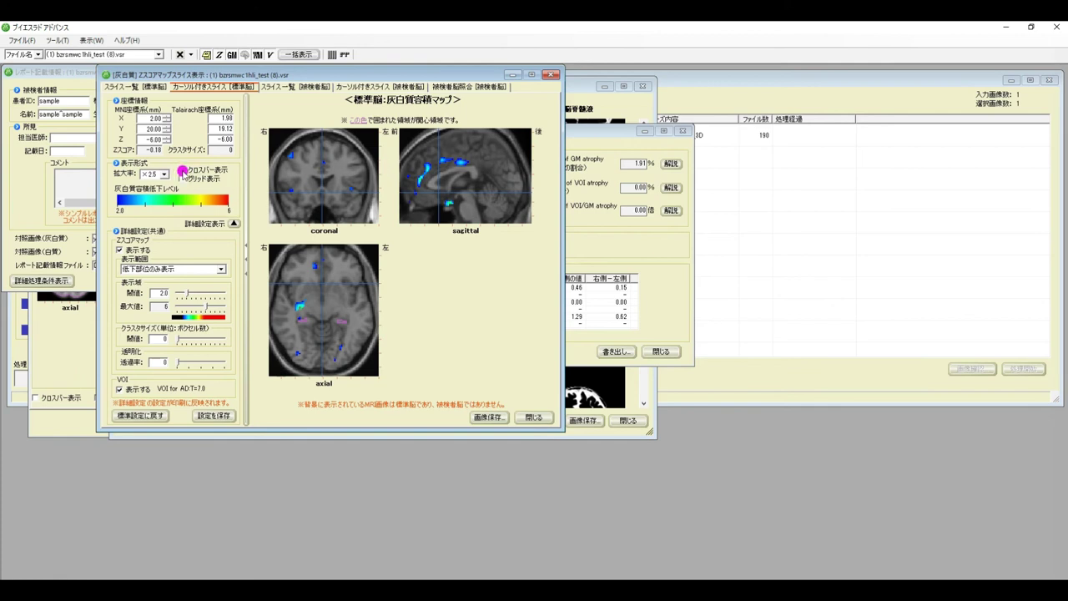
left_click(182, 171)
Step: Display the subject brain's slice list and set the bright level of the background MRI image to 63
left_click(305, 90)
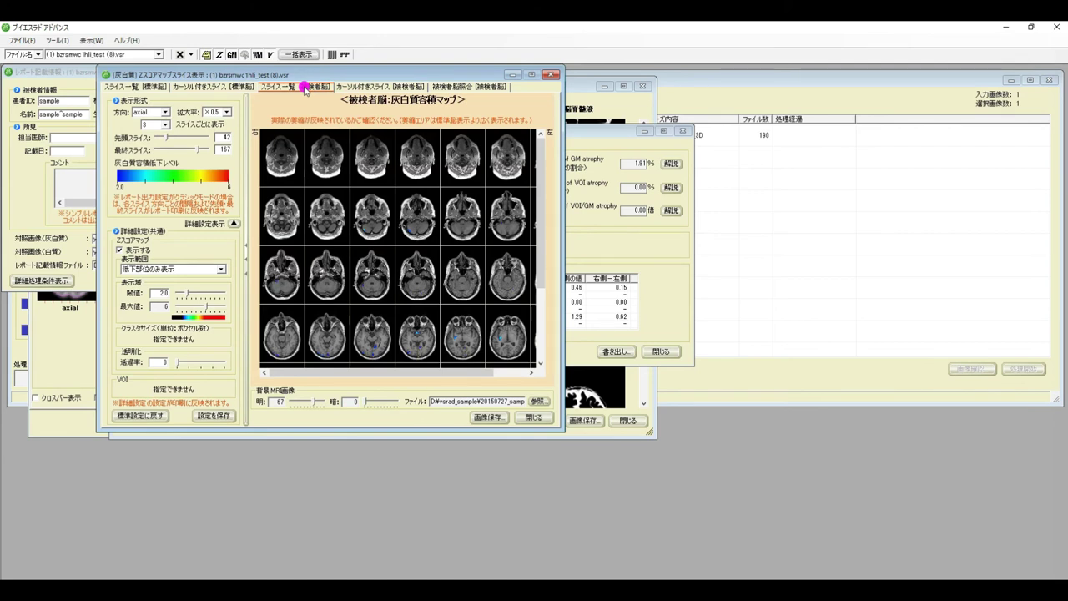
mouse_move(310, 404)
left_mouse_down()
mouse_move(297, 400)
mouse_move(306, 404)
left_mouse_up()
left_click(306, 403)
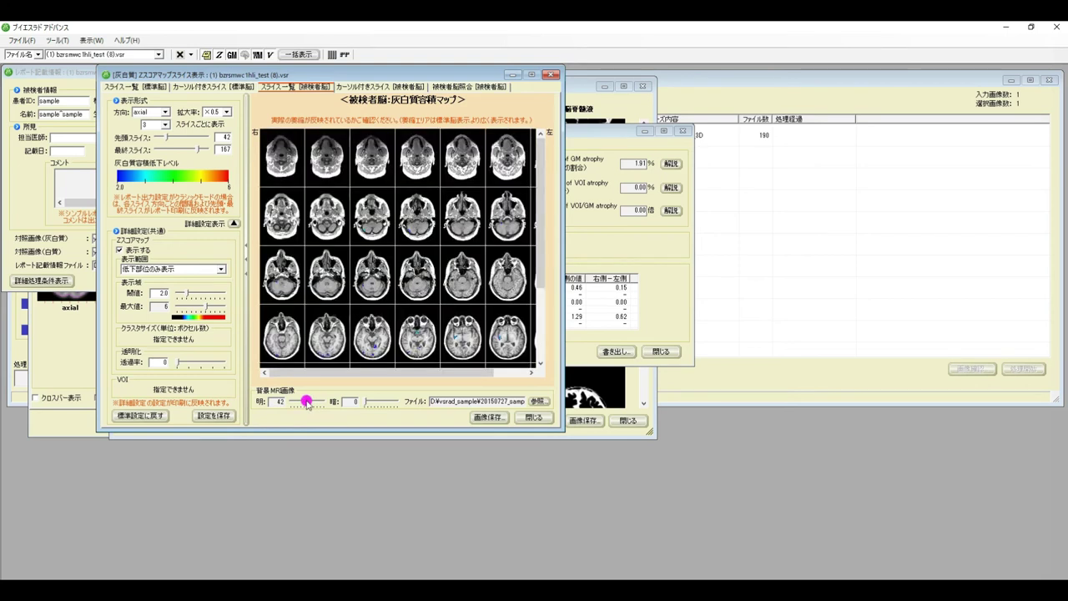
mouse_move(308, 404)
left_mouse_down()
mouse_move(322, 408)
mouse_move(314, 401)
left_mouse_up()
left_click(375, 331)
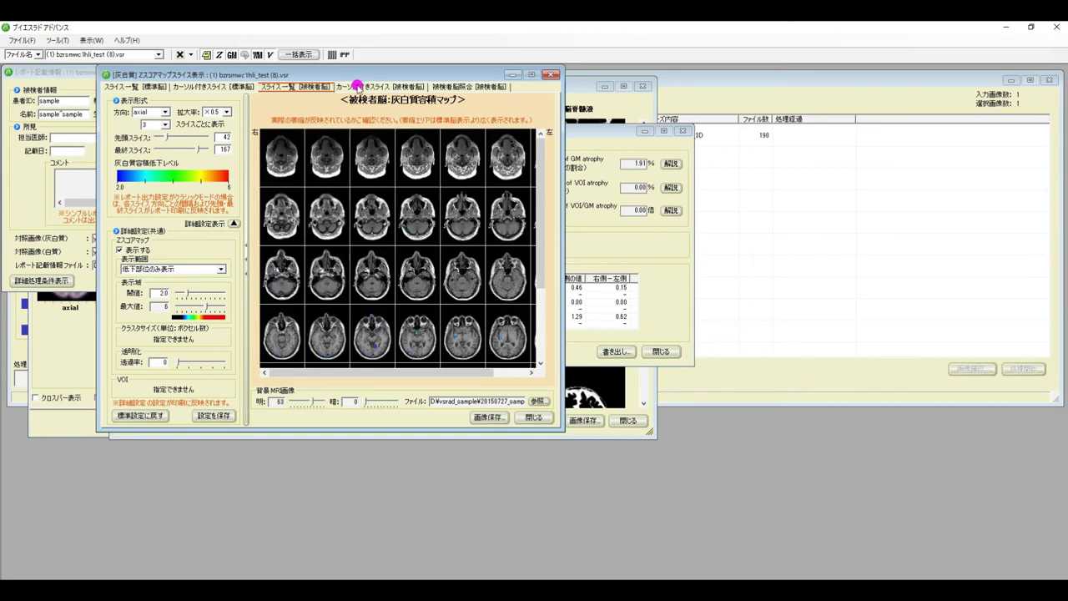
Step: Display the subject brain's cursor slices and inspect several positions in the sagittal view with the crosshair
left_click(398, 87)
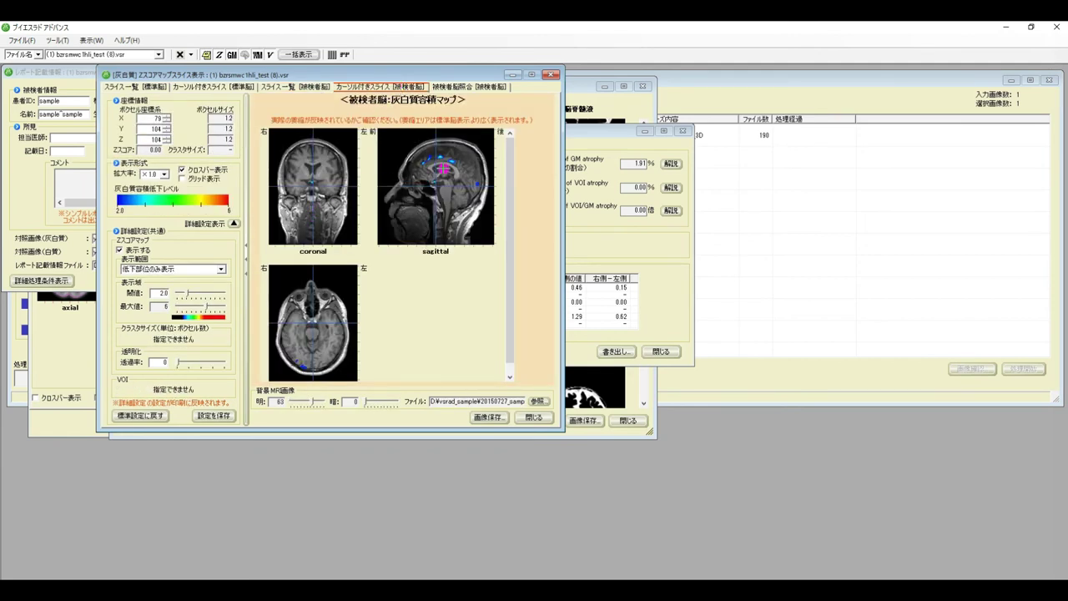
left_click(432, 180)
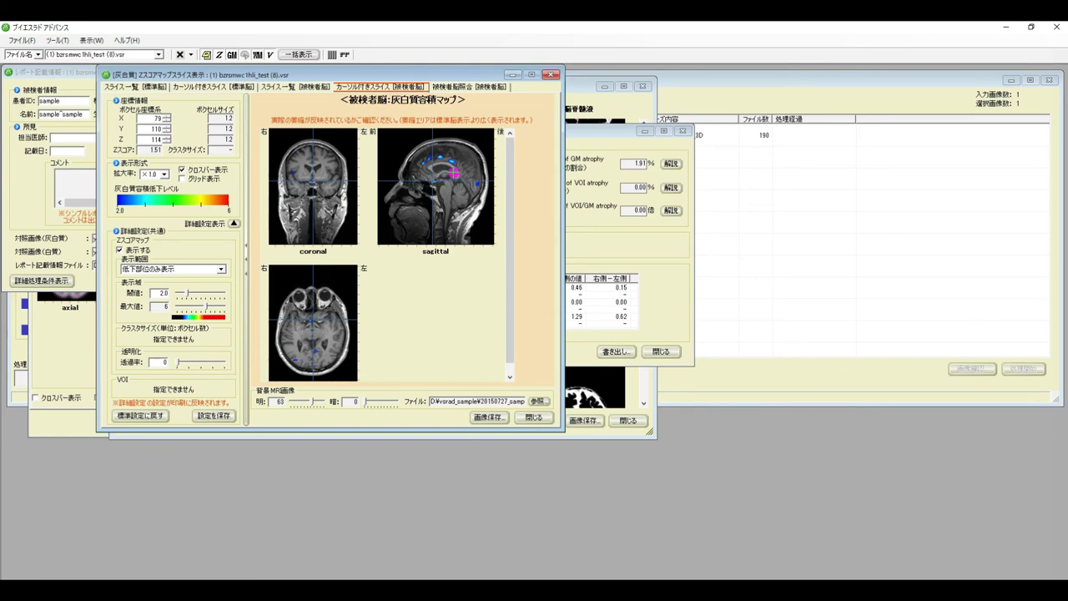
left_click(453, 180)
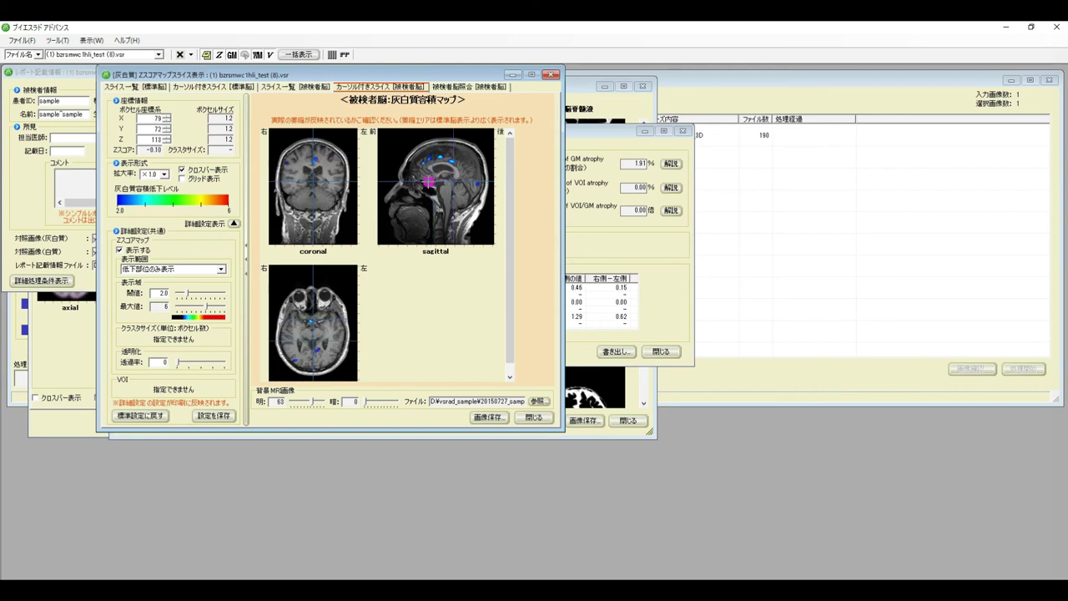
left_click(423, 176)
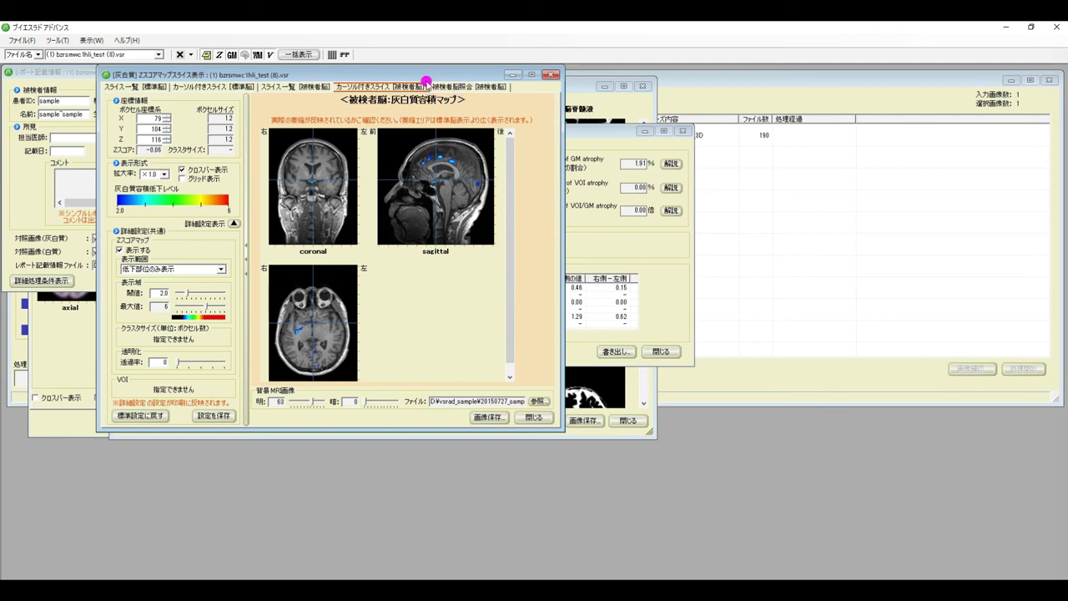
Step: Display the subject brain image beside its Z-score map for comparison and go to axial slice 97
left_click(474, 88)
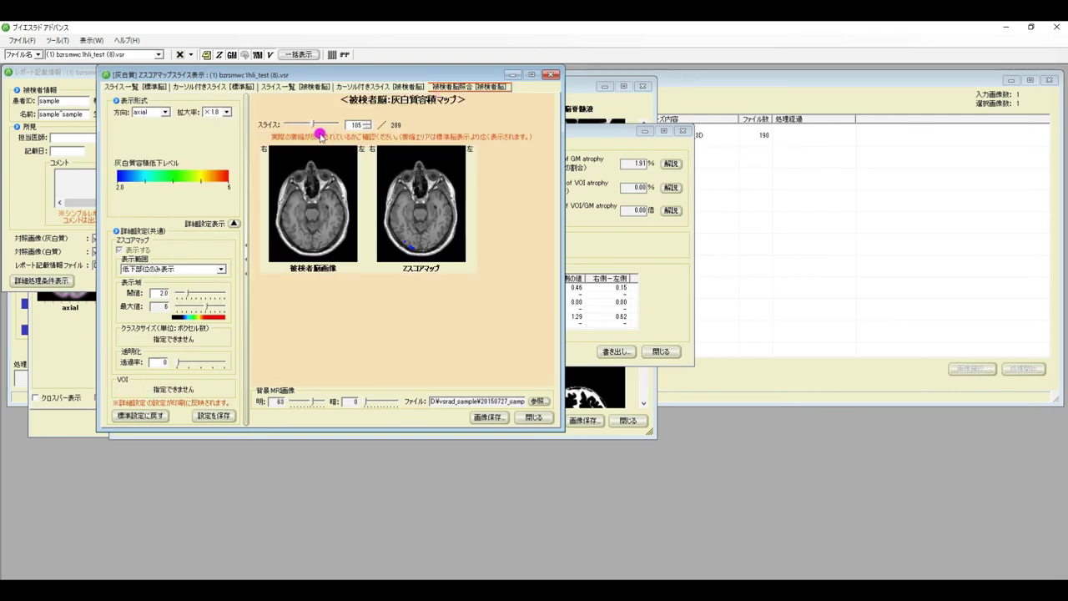
mouse_move(314, 126)
left_mouse_down()
mouse_move(290, 127)
mouse_move(310, 125)
left_mouse_up()
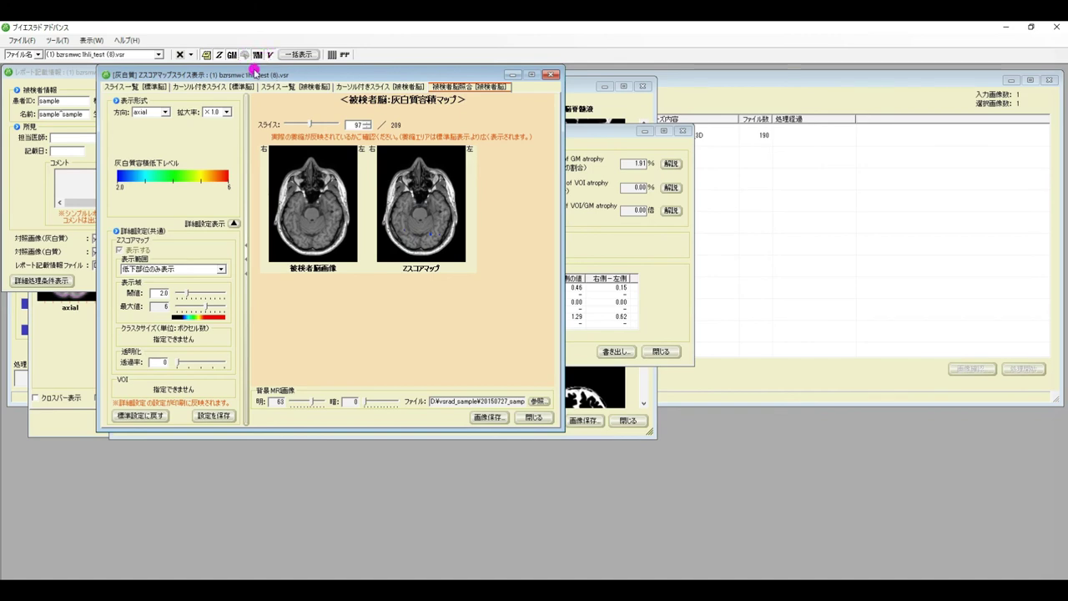
Step: Display the grey matter Z-score brain surface map, the white matter Z-score map slices and the inter-VOI atrophy ratio results
left_click(245, 55)
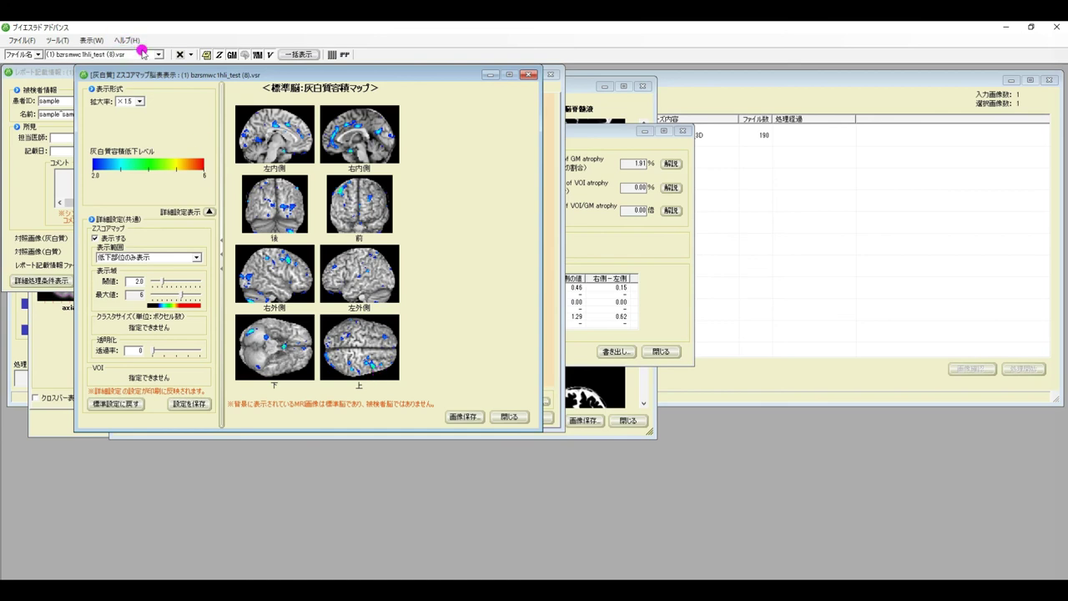
left_click(257, 55)
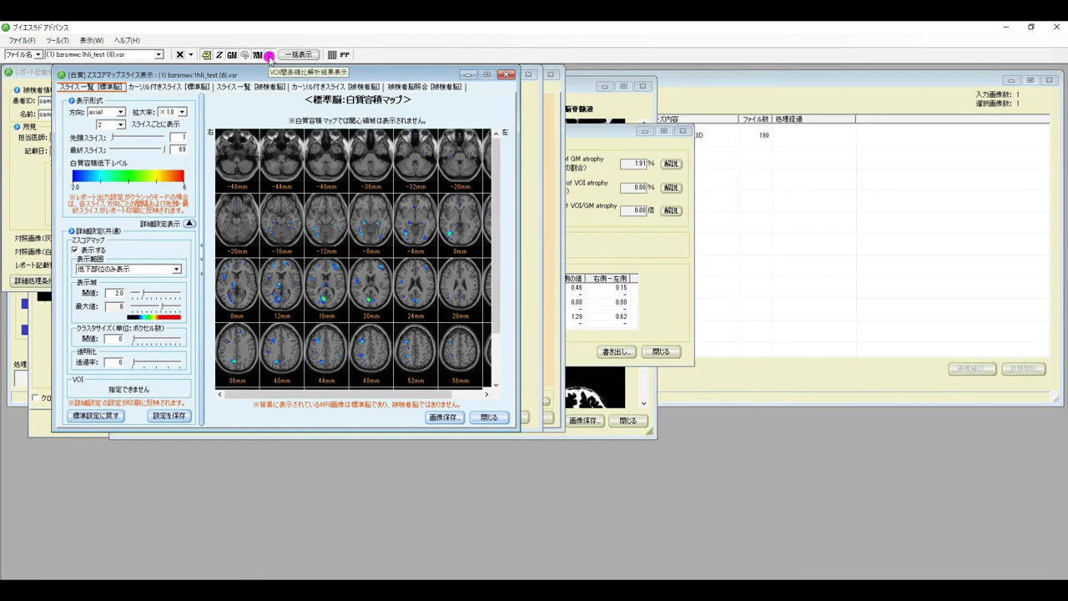
left_click(269, 56)
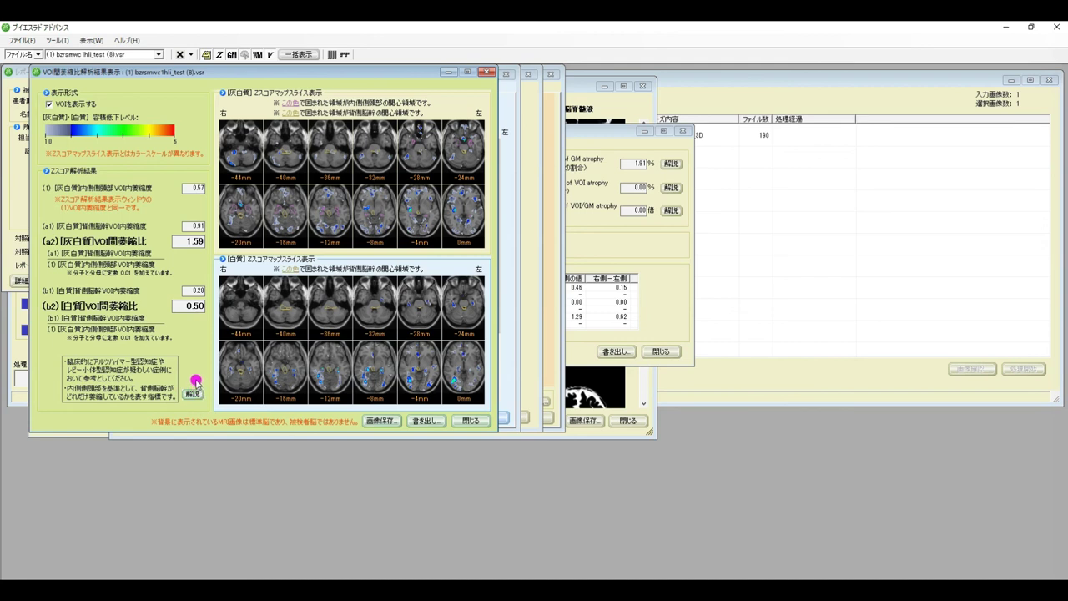
Step: Preview the analysis report for printing, view the print settings without printing, and close the preview
left_click(34, 40)
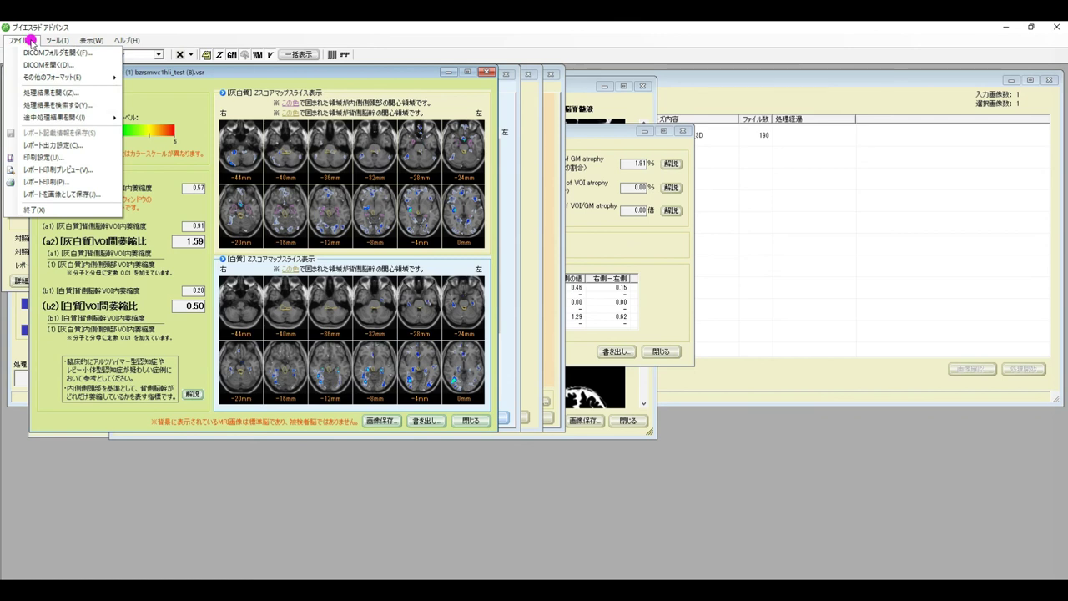
left_click(106, 170)
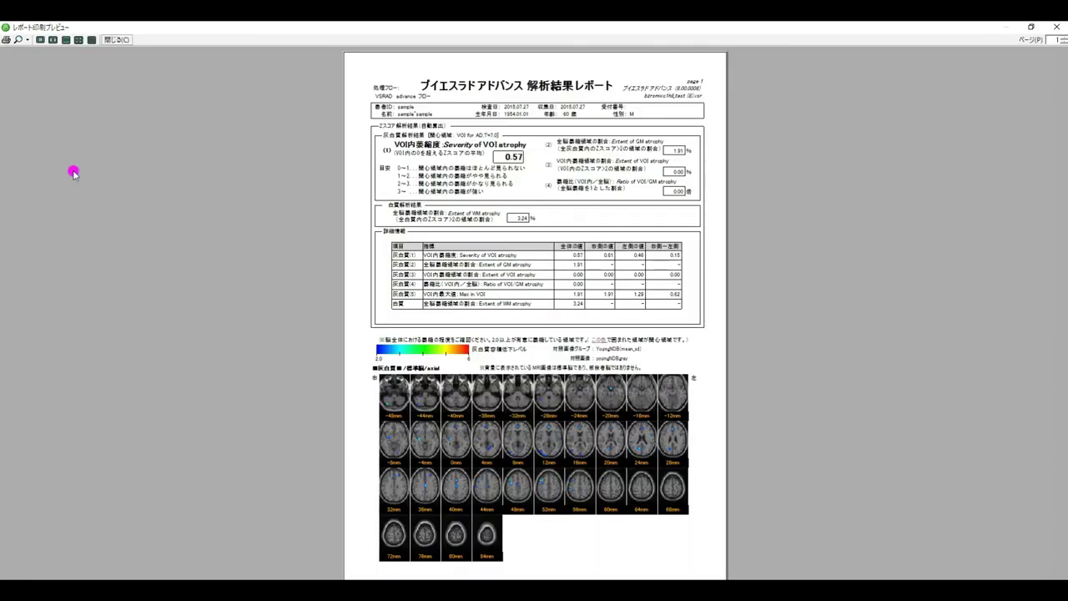
left_click(7, 40)
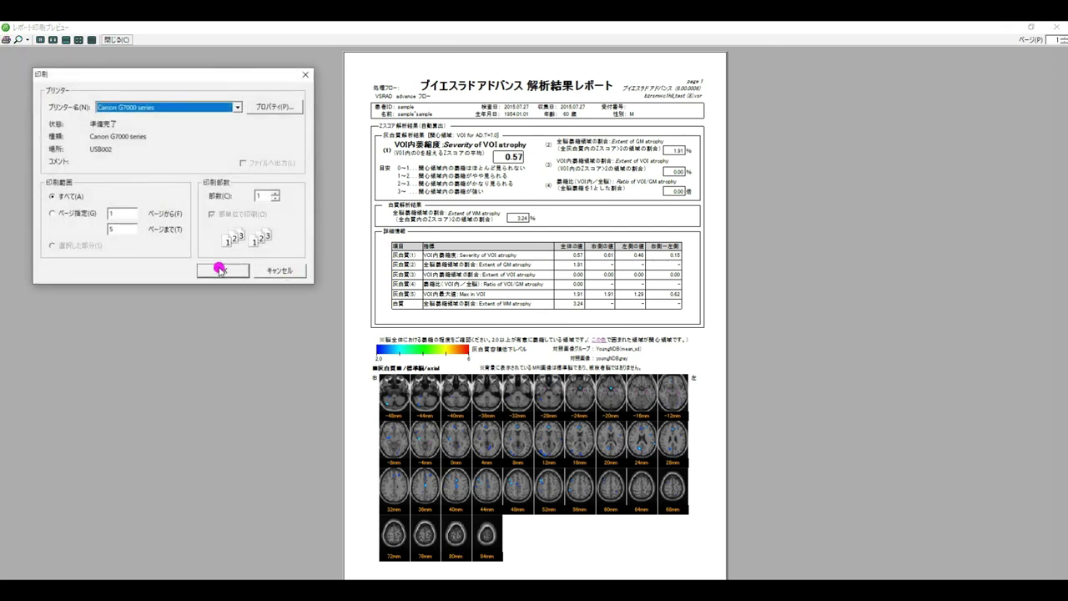
left_click(284, 275)
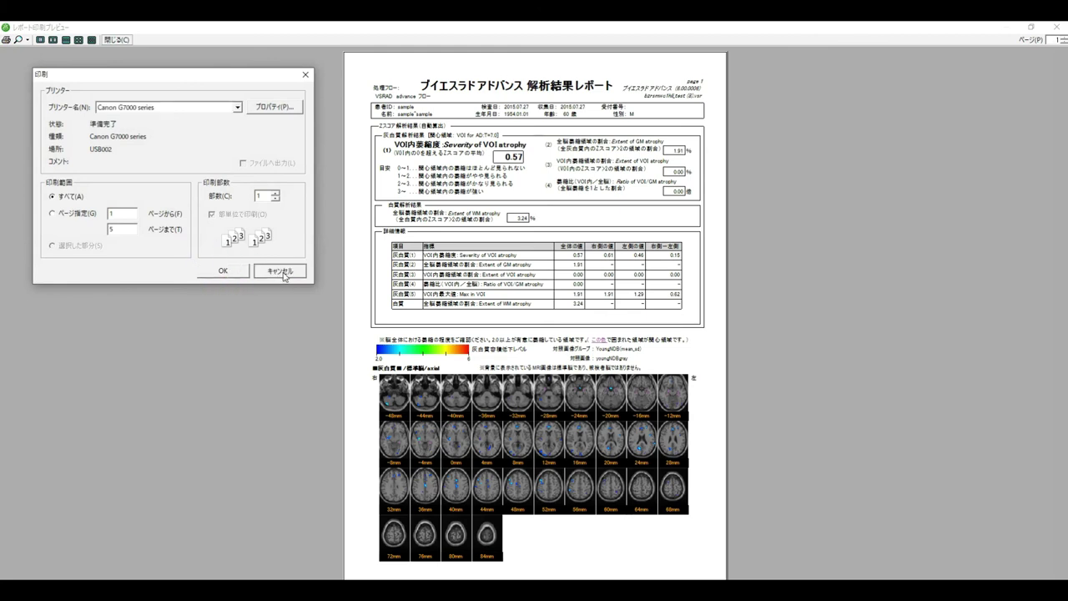
left_click(116, 39)
Step: Browse for a saved processing result, select bzrsmwc1hli_MR000075.vsr and dismiss the file selection without opening it
left_click(23, 40)
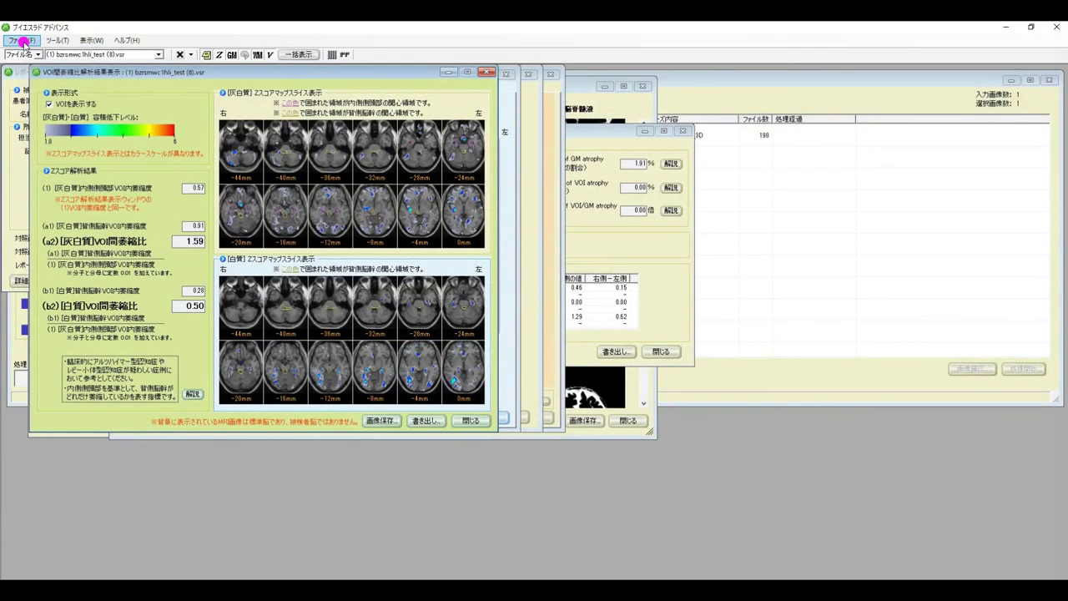
left_click(29, 98)
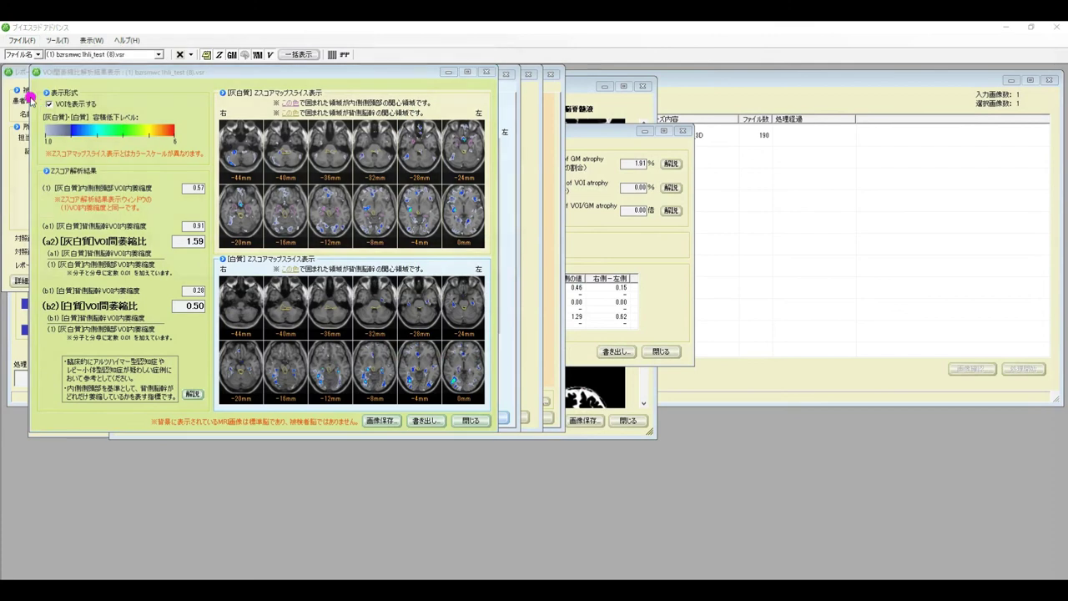
left_click(143, 120)
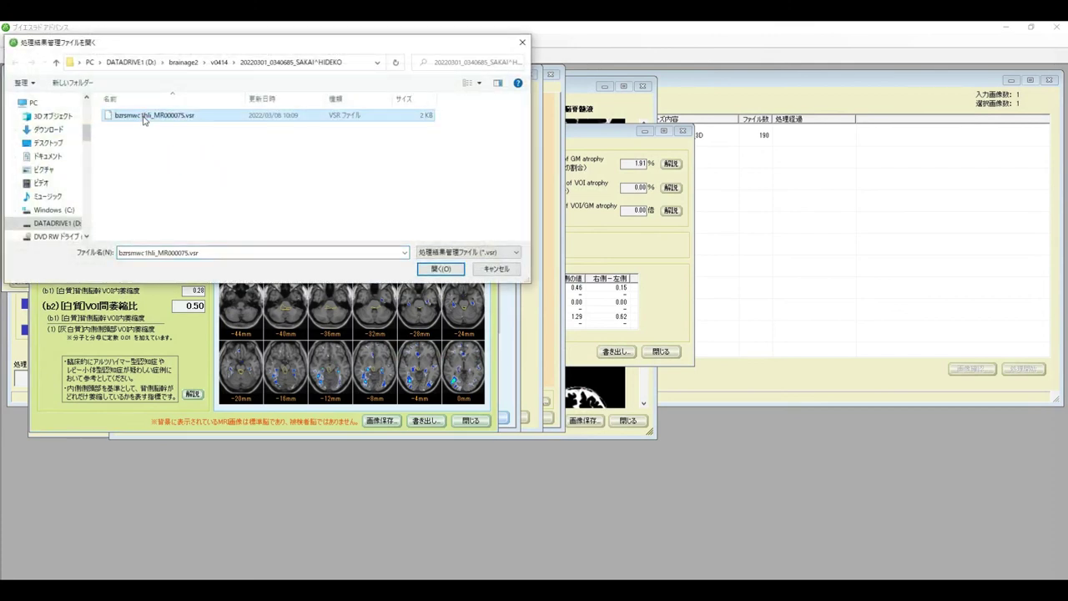
left_click(494, 270)
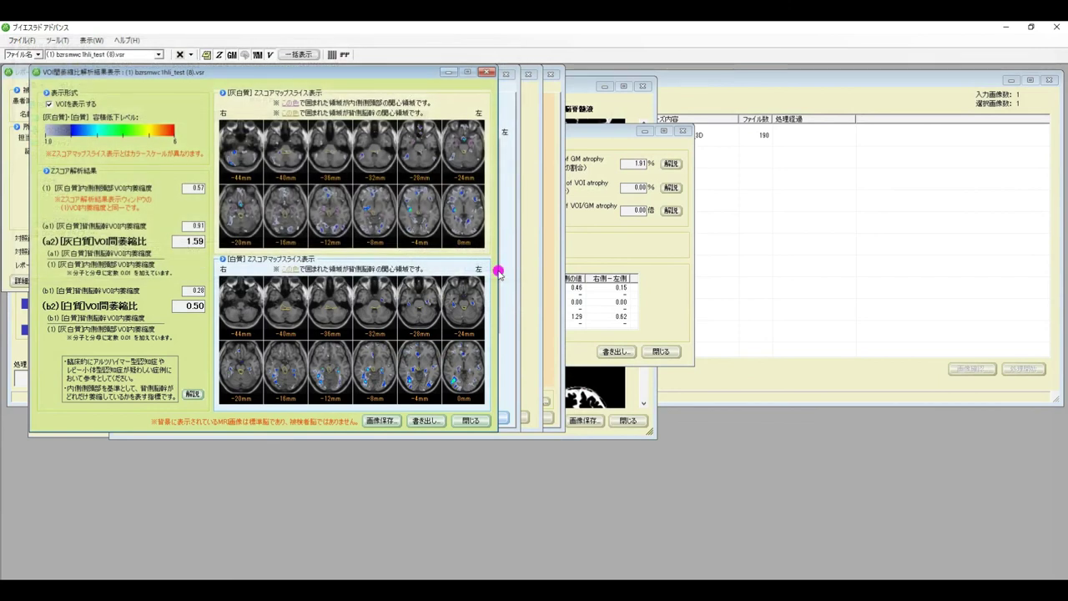